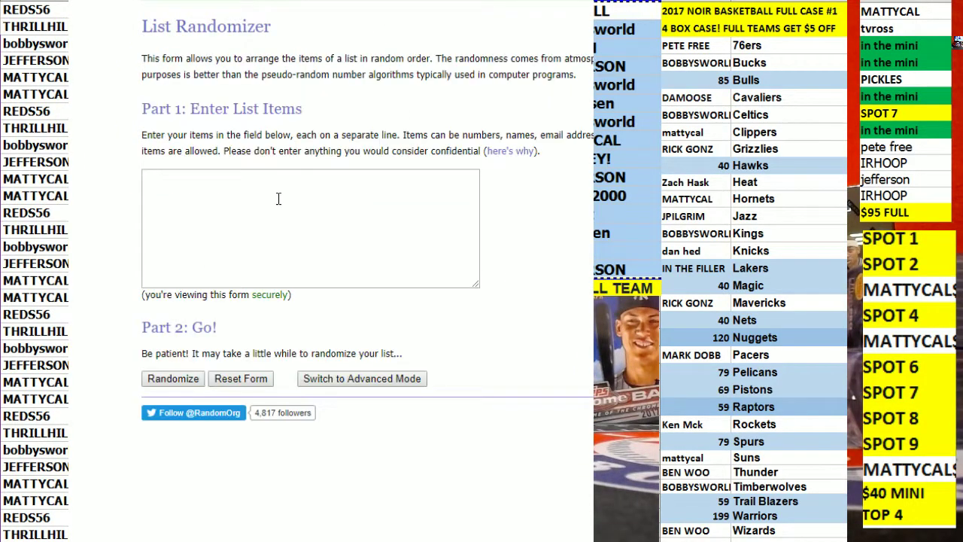
- Paste the 15 buyer names into RANDOM.ORG's List Randomizer and randomize their order
left_click(278, 198)
key("ctrl+v")
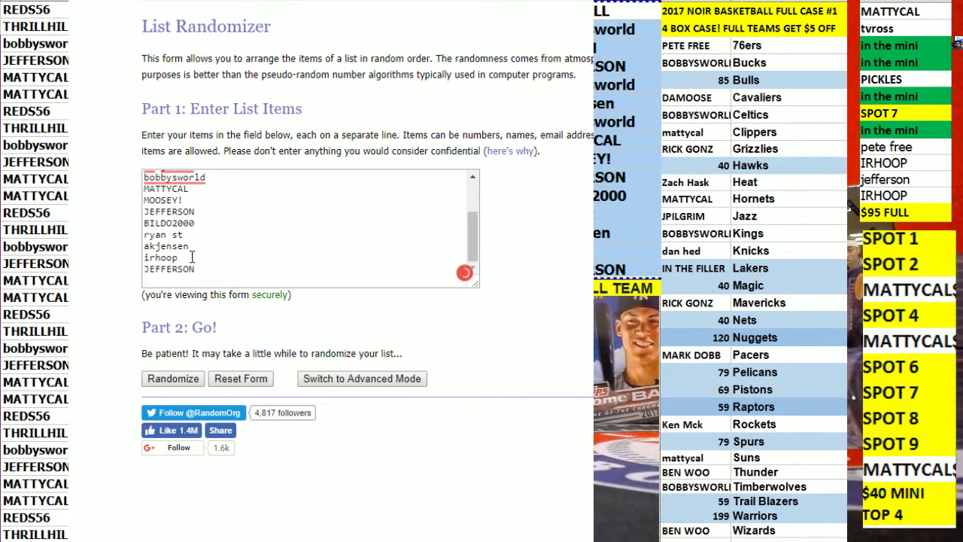
left_click(170, 381)
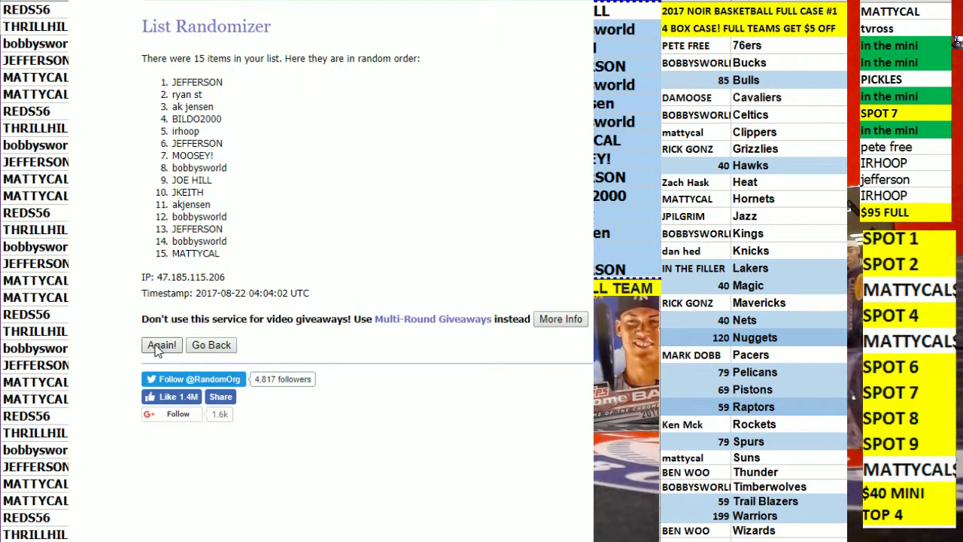
- Reshuffle the buyer list five more times until it shows 6 randomizations
left_click(158, 347)
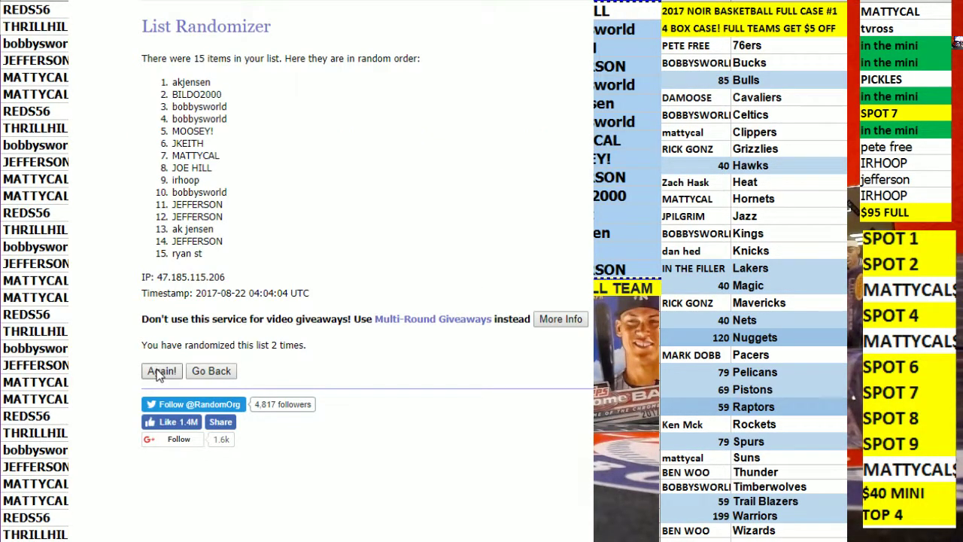
left_click(159, 377)
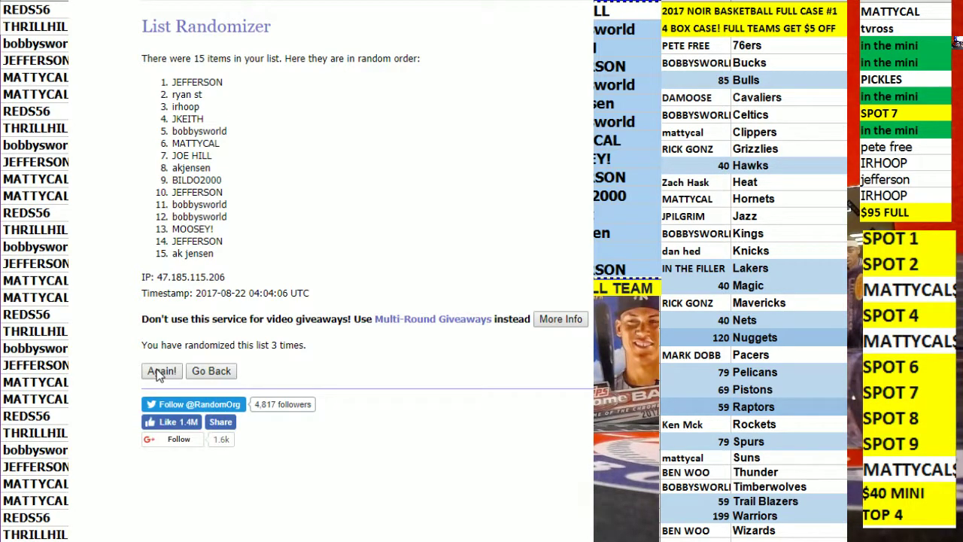
left_click(158, 371)
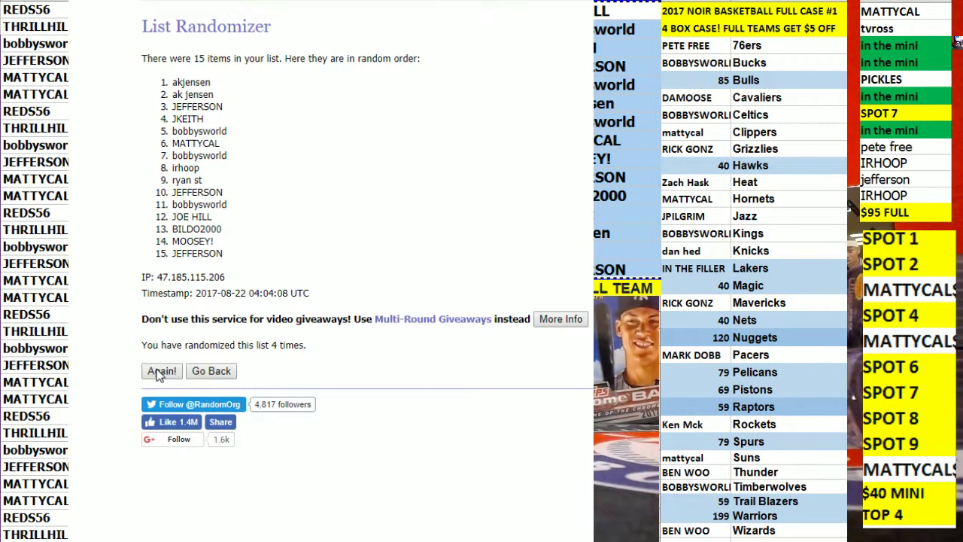
left_click(158, 371)
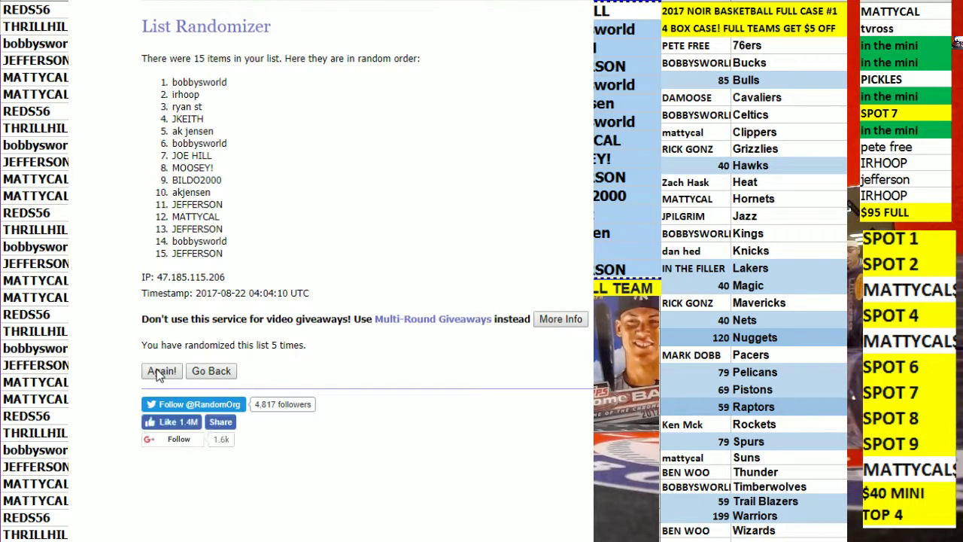
left_click(159, 371)
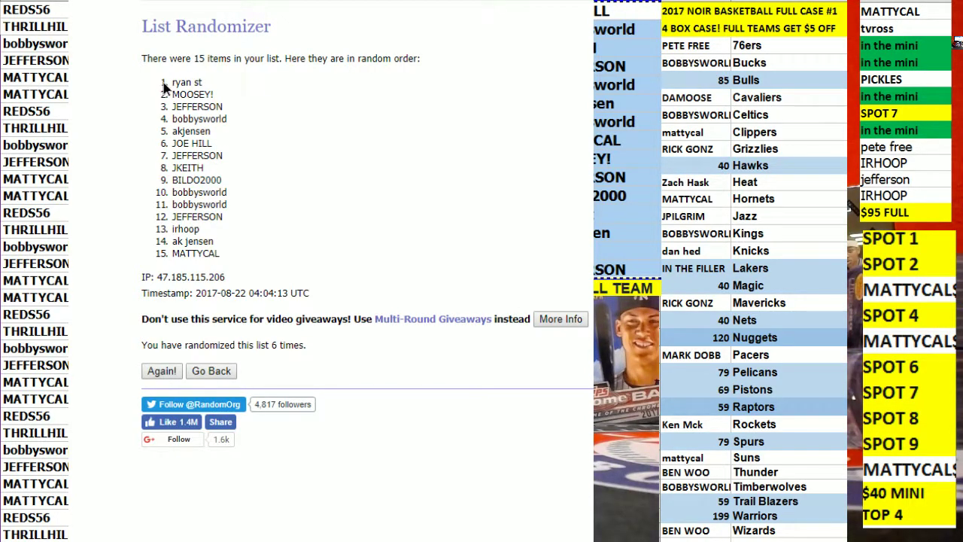
- Select the final shuffled name list and bring it over to the Excel spreadsheet
left_click_drag(163, 83, 258, 258)
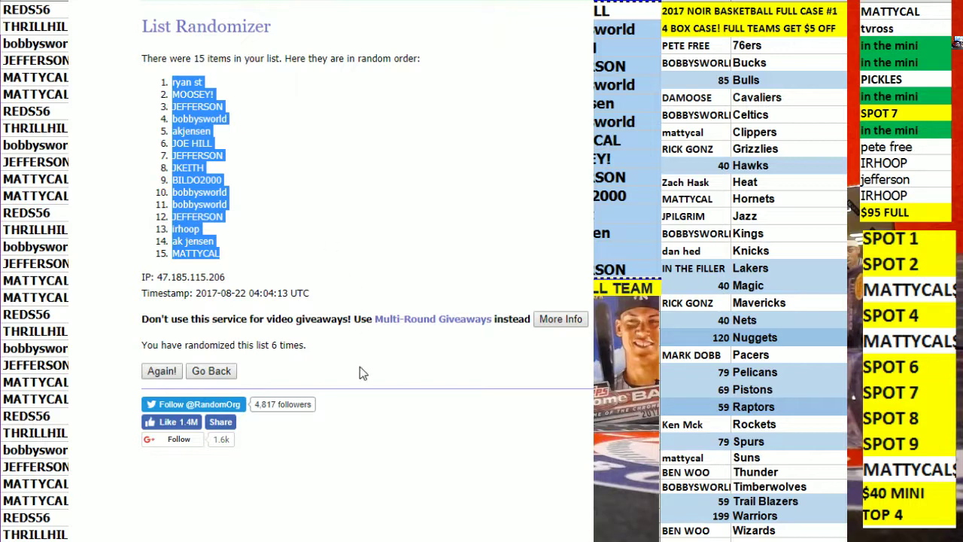
left_click(850, 204)
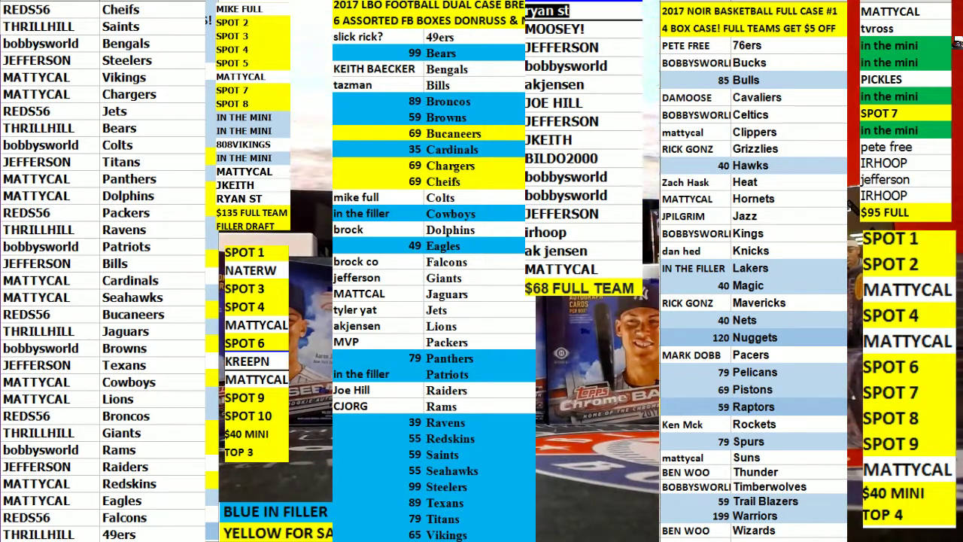
- Move the top shuffled buyer off the list into the open Cowboys filler slot
type("ryan")
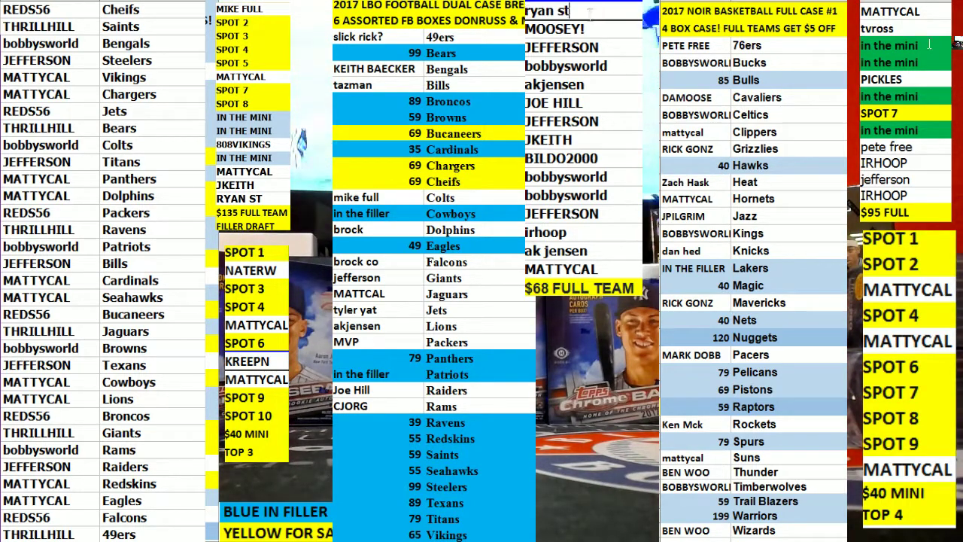
key("Return")
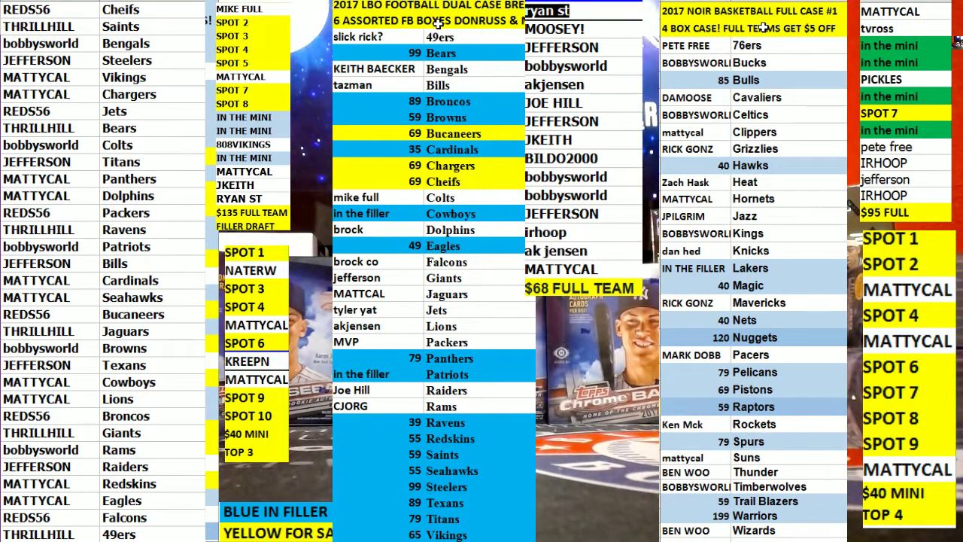
key("Delete")
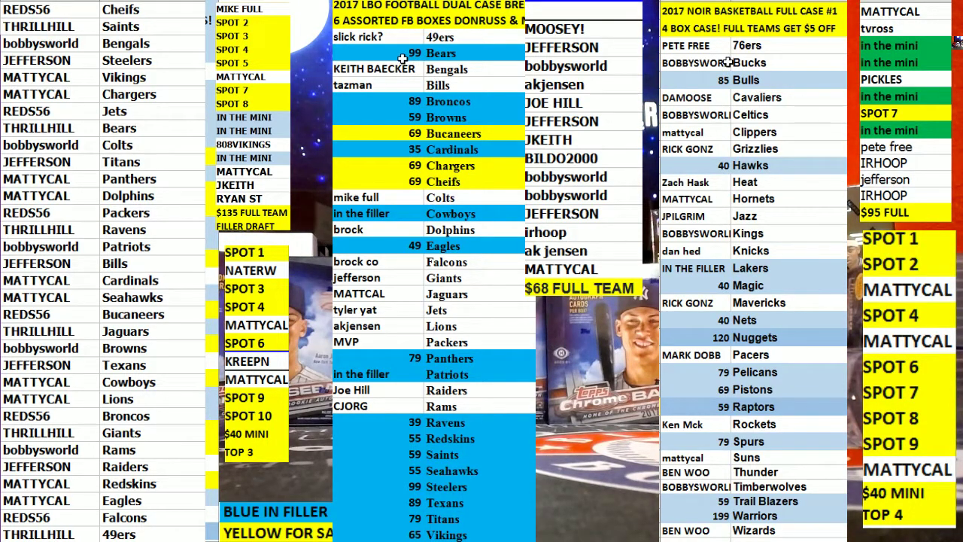
left_click(420, 215)
type("ryan st")
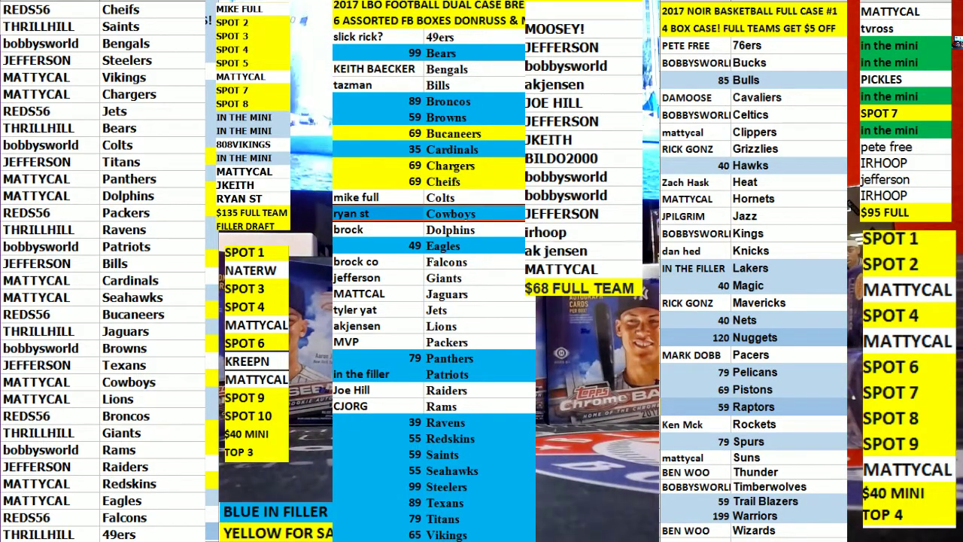
- Remove the next buyer from the list and enter their name over the Steelers 99 price
left_click(554, 29)
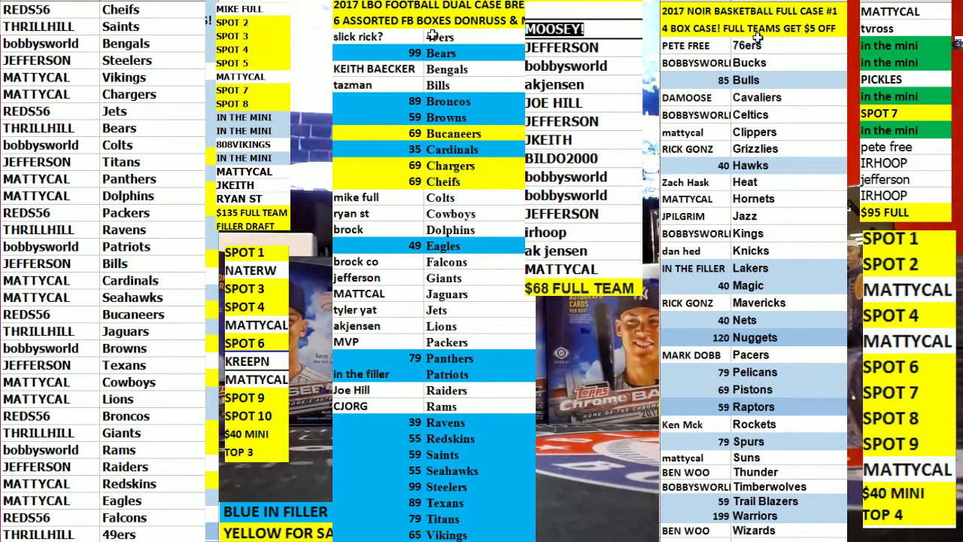
key("Delete")
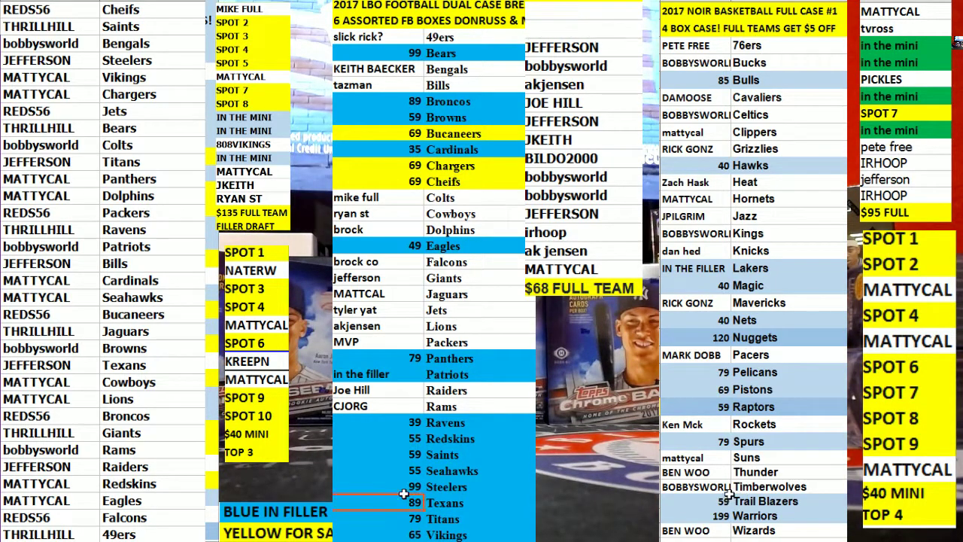
double_click(406, 488)
key("BackSpace")
key("BackSpace")
type("MOOSEY!")
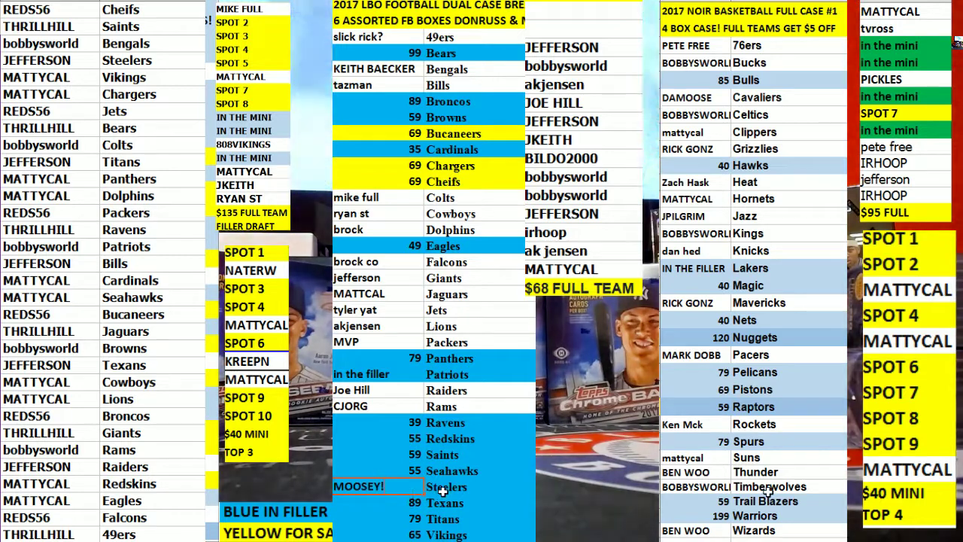
key("Return")
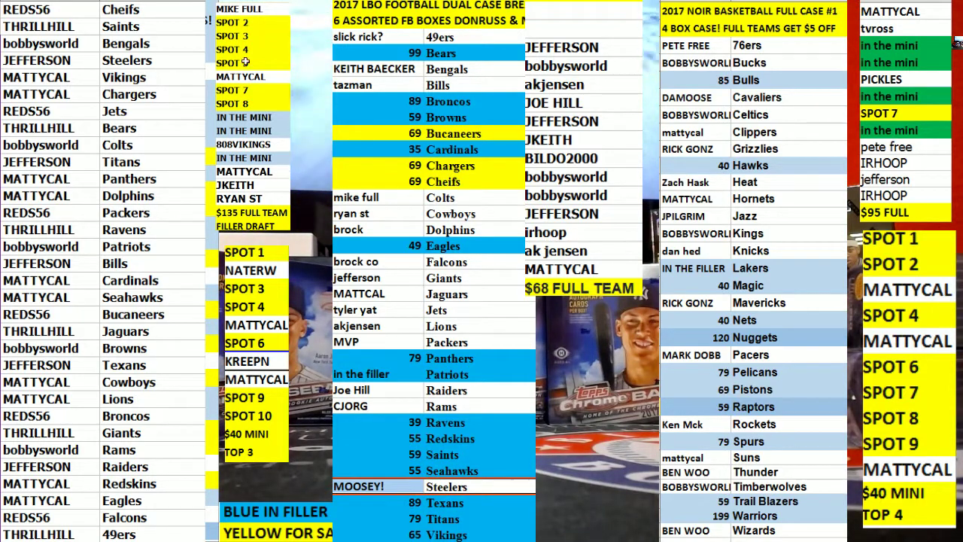
left_click(562, 46)
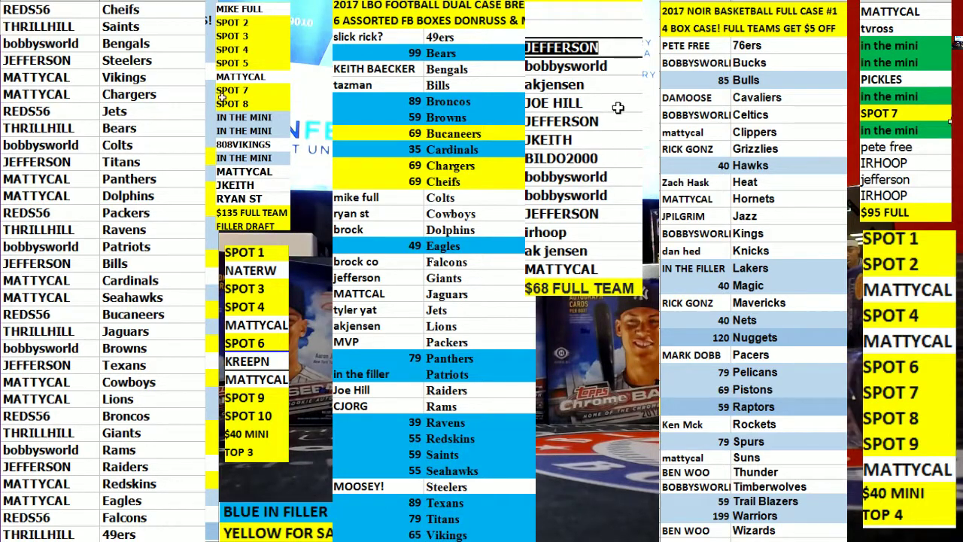
- Take the top shuffled buyer off the list and paste them into the Bears slot
left_click(615, 47)
double_click(615, 46)
key("ctrl+c")
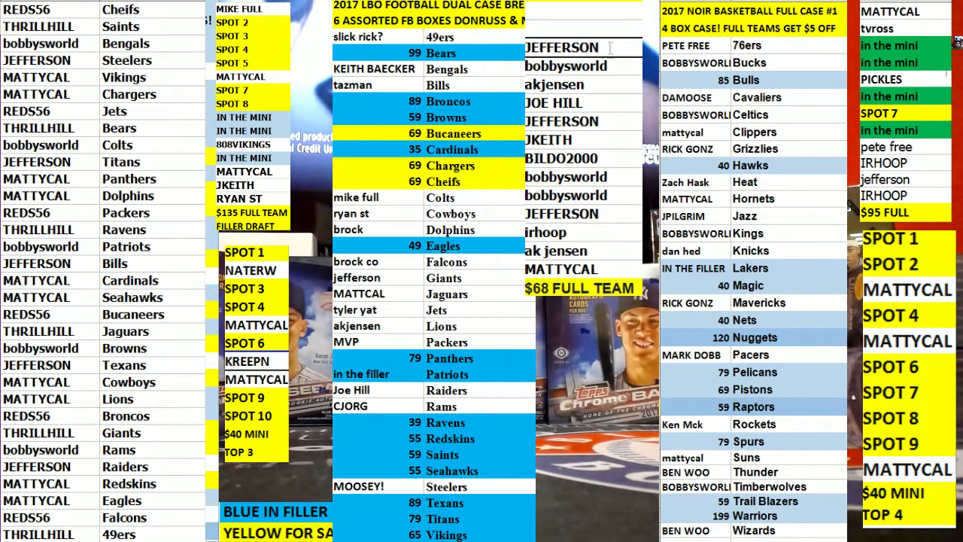
key("BackSpace")
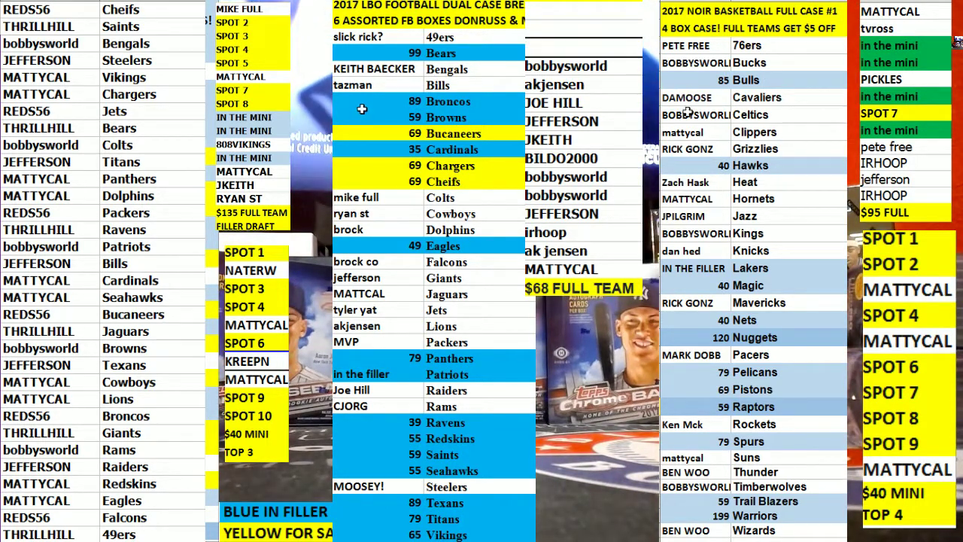
left_click(369, 261)
left_click(373, 52)
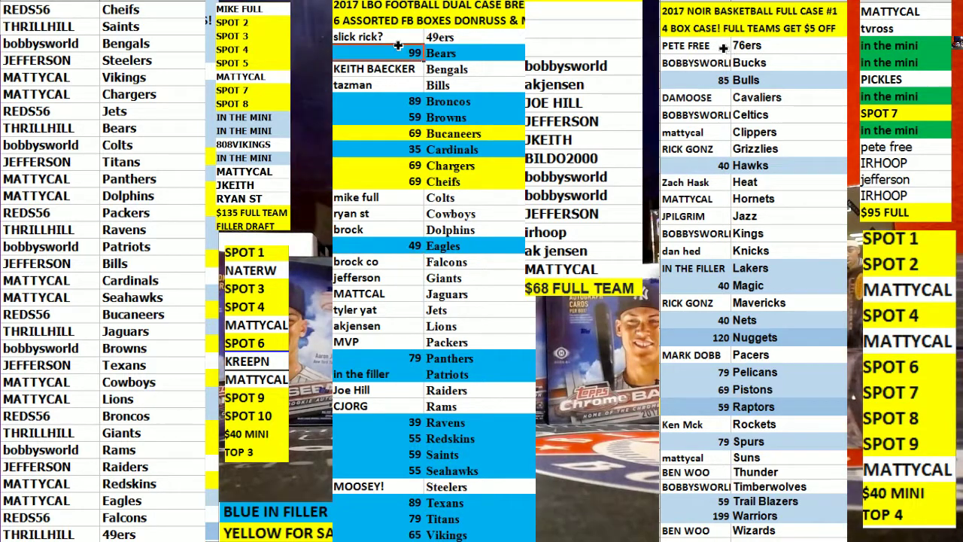
key("ctrl+v")
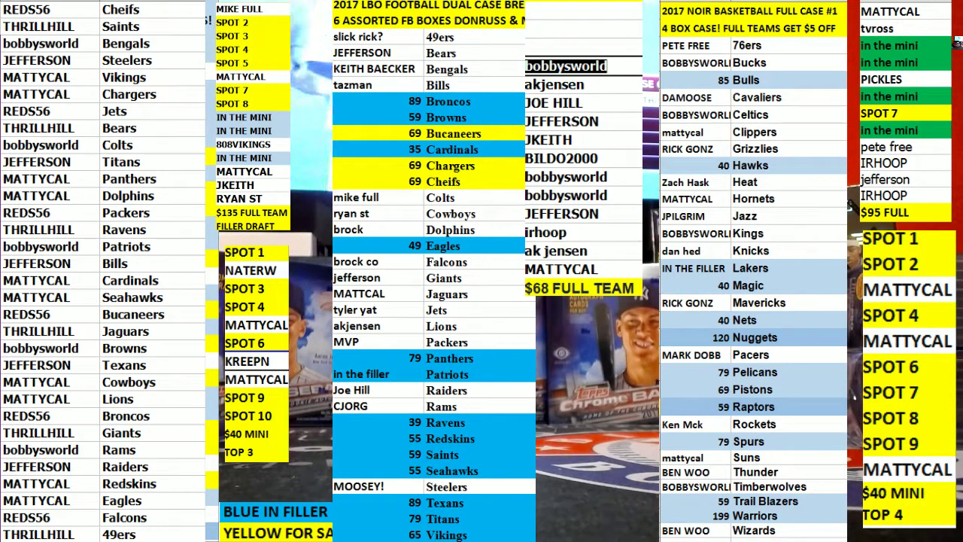
- Put the next buyer in the Broncos slot, set that row to No Fill, and remove another list name
key("Delete")
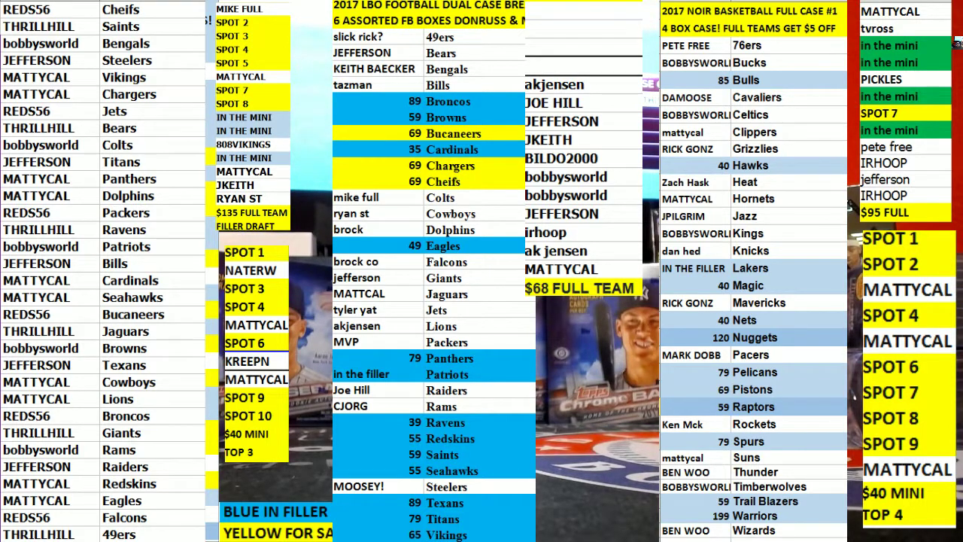
left_click(400, 103)
type("bobbysworld")
left_click(475, 103)
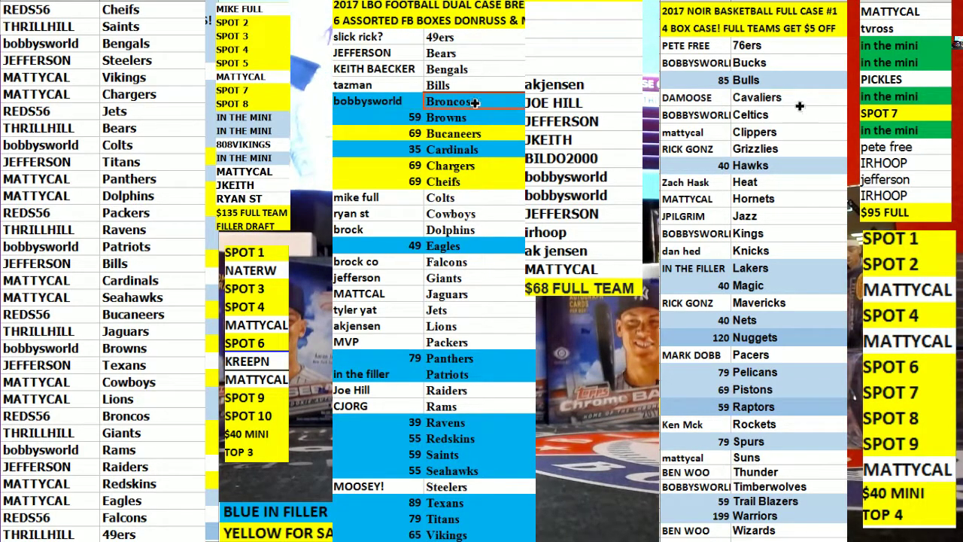
key("shift+Left")
key("alt+h")
key("h")
key("n")
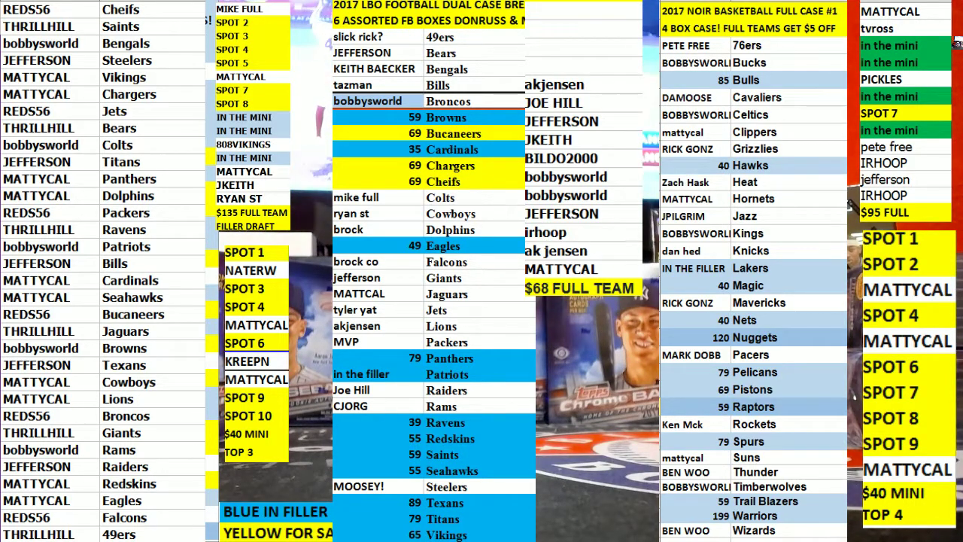
left_click(555, 84)
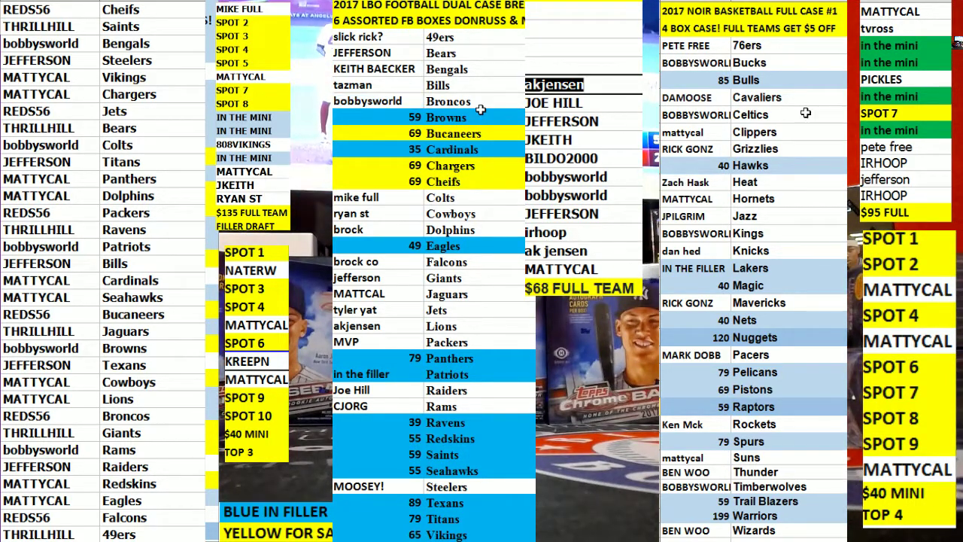
key("Delete")
- Paste the cut buyer into the Texans slot and select the next shuffled name, cancelling a stray entry
left_click(376, 503)
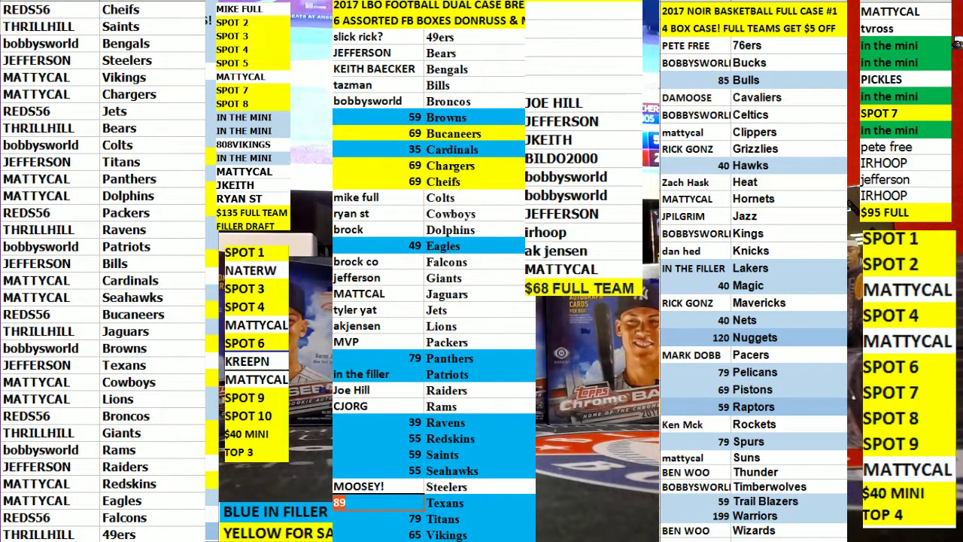
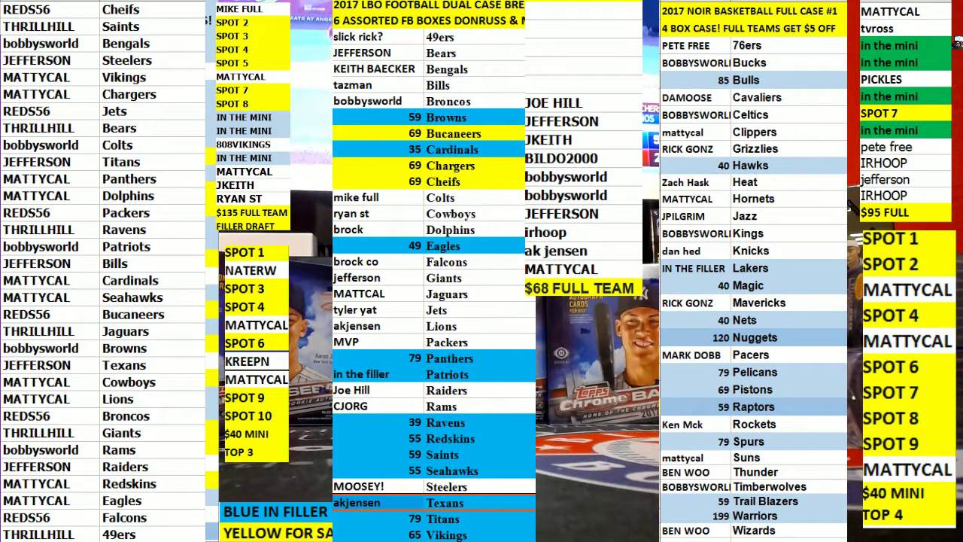
left_click(553, 102)
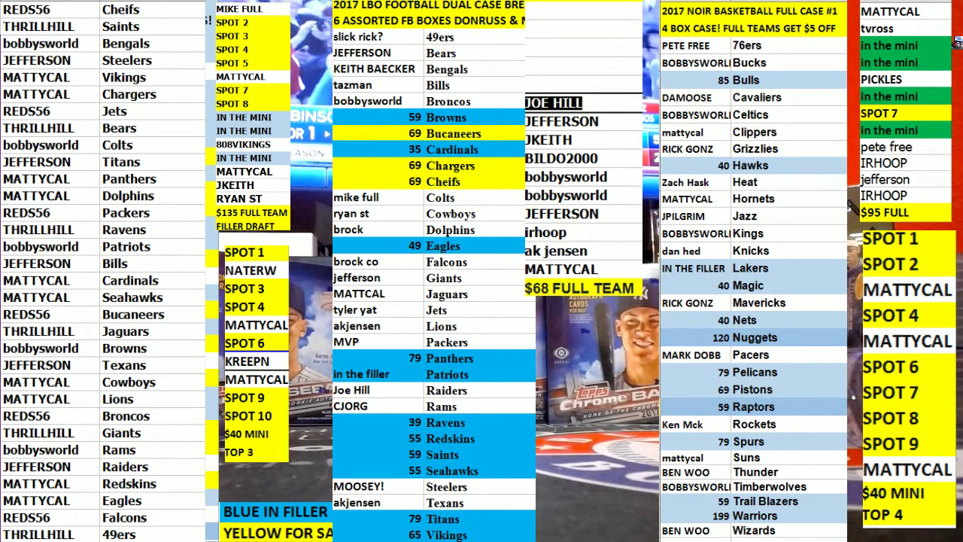
type("V")
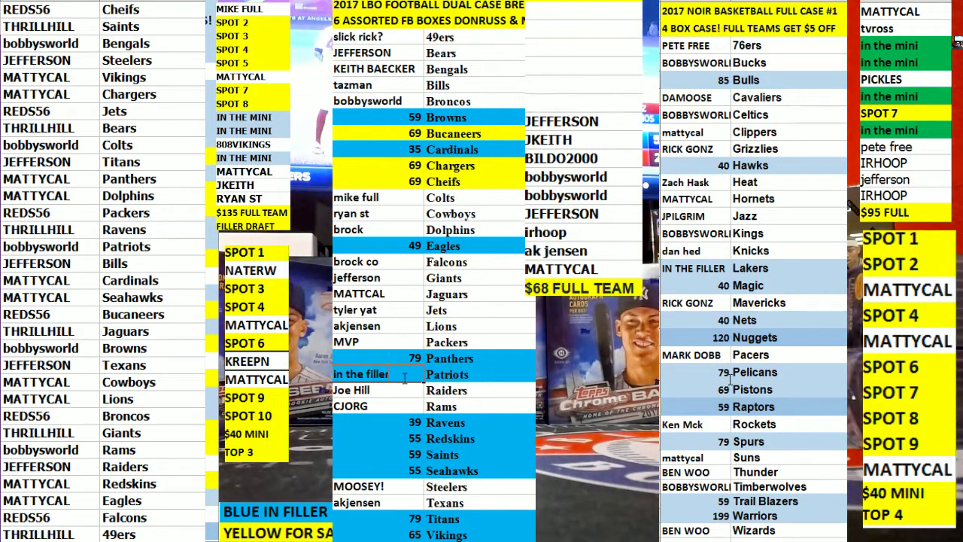
key("Escape")
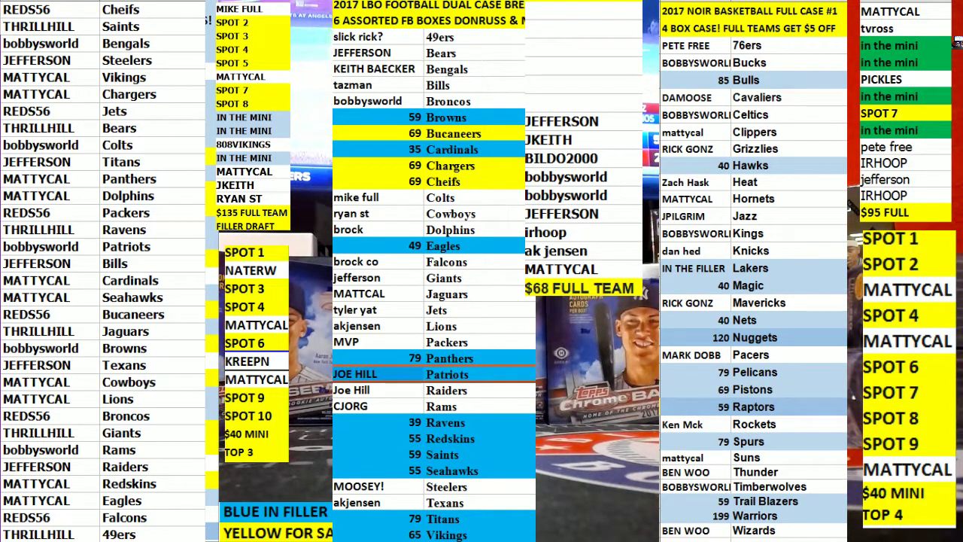
left_click(562, 120)
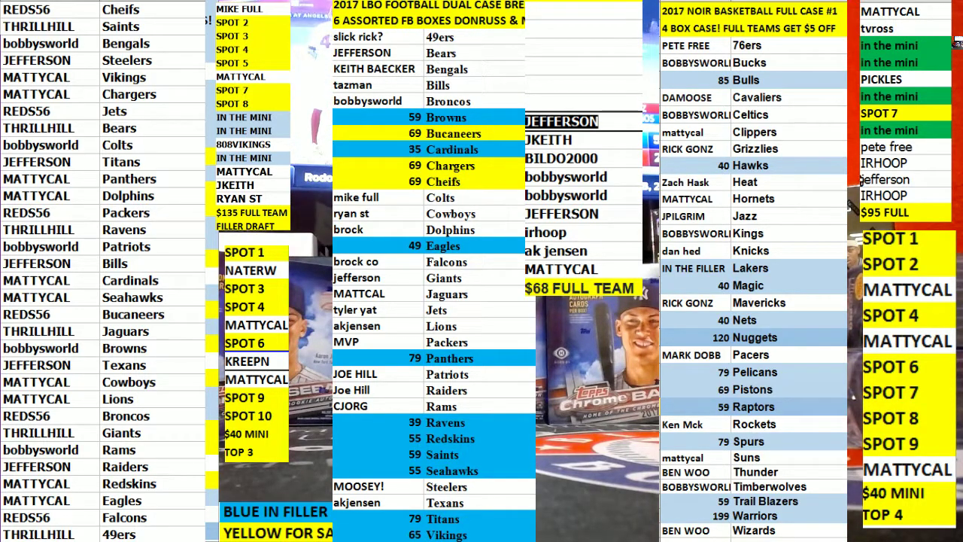
- Move the next shuffled buyer into the Titans slot, undoing the extra entry afterwards
key("Delete")
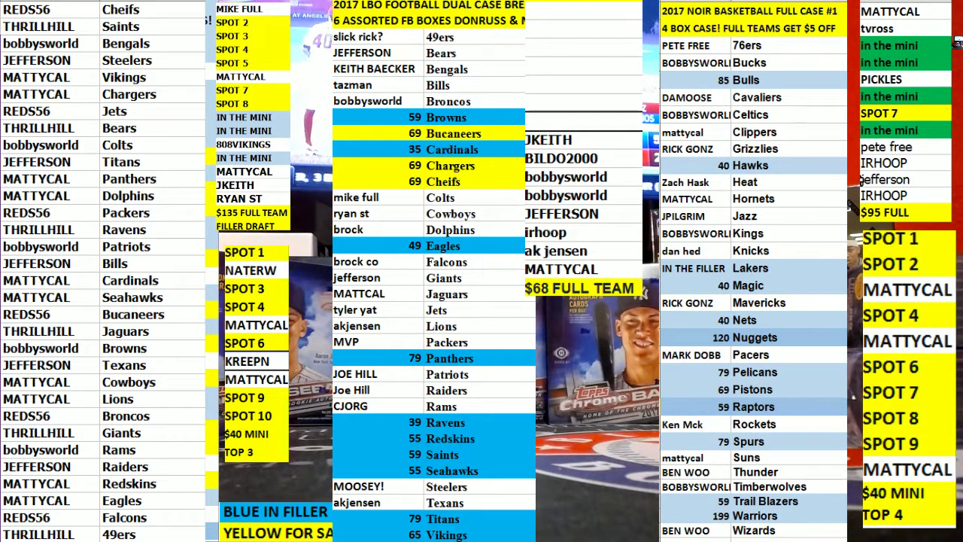
left_click(417, 519)
key("ctrl+v")
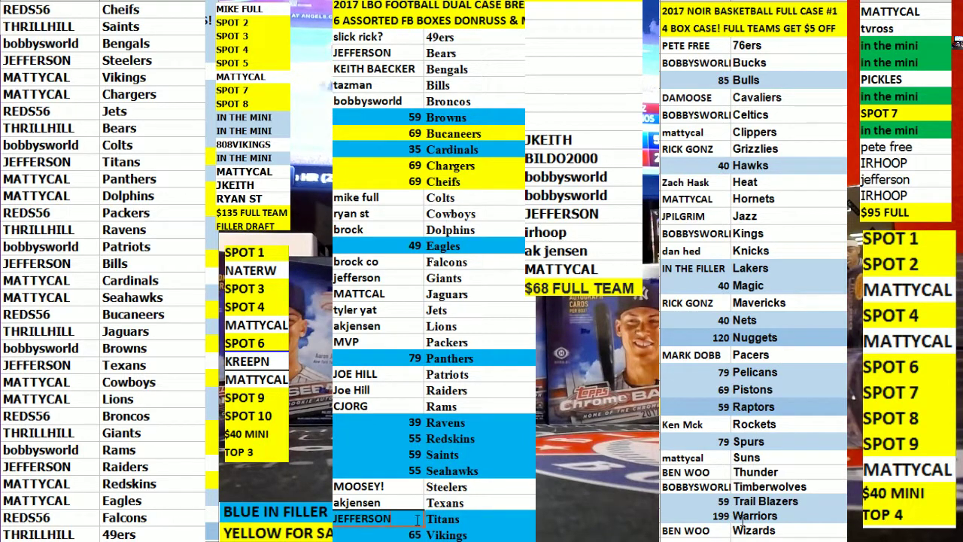
key("Return")
key("ctrl+z")
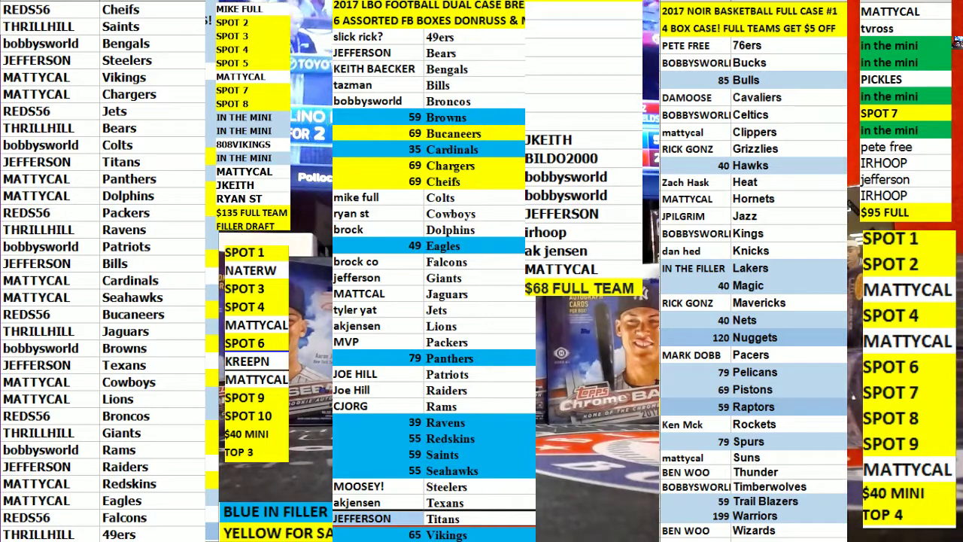
- Replace the Panthers 79 price with the next shuffled buyer's name
left_click(595, 122)
left_click(583, 140)
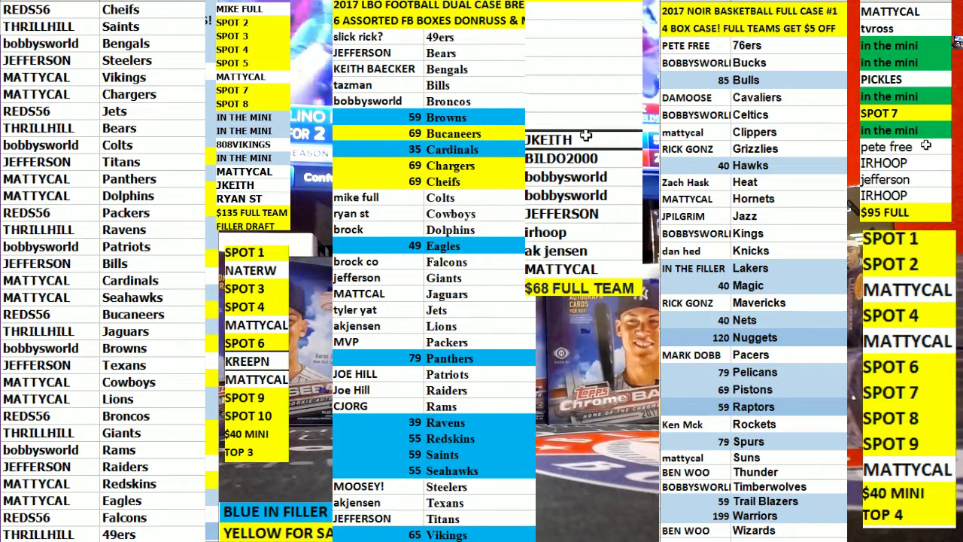
key("Delete")
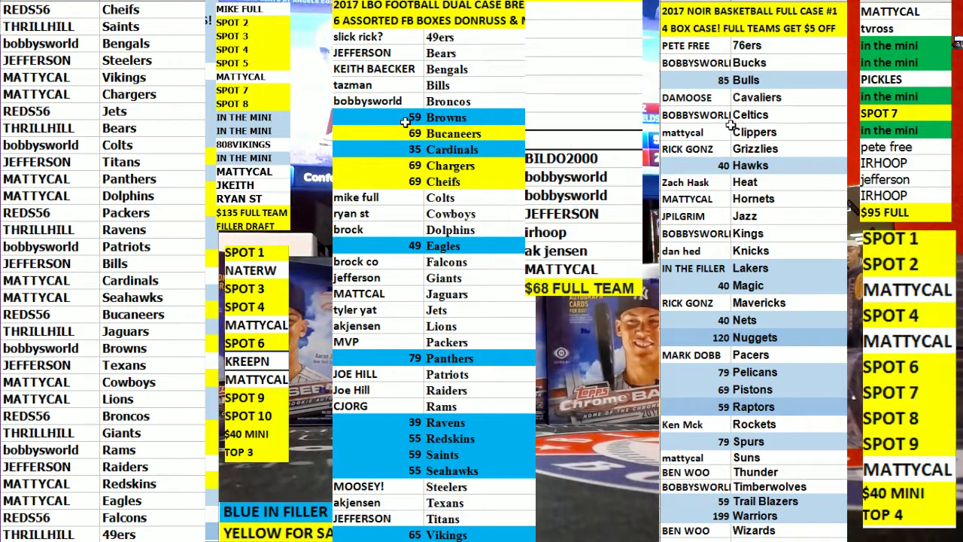
left_click(416, 358)
double_click(418, 355)
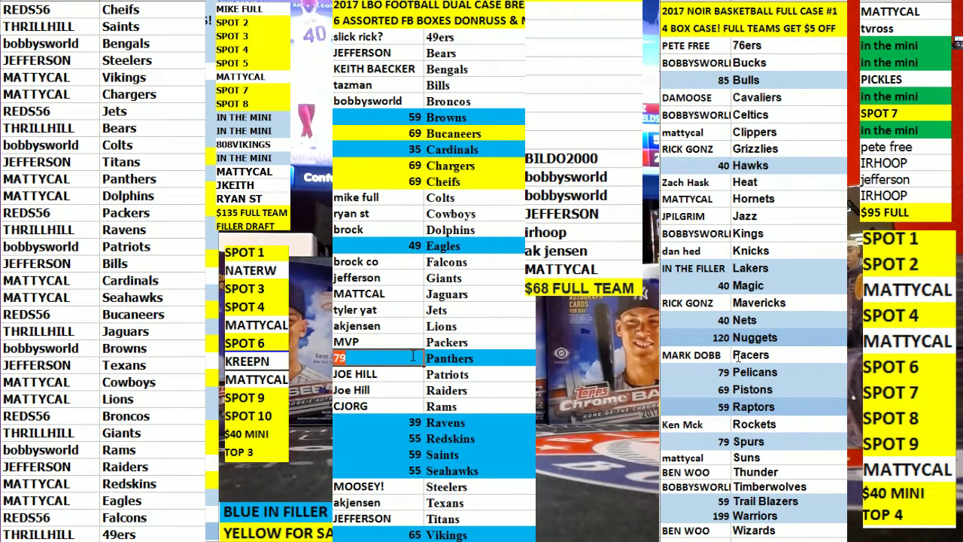
key("Return")
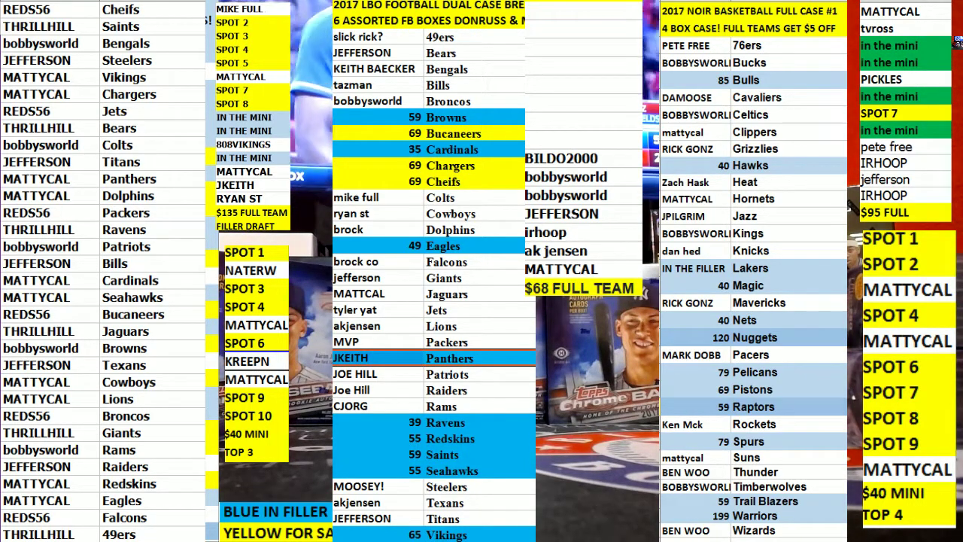
left_click(561, 158)
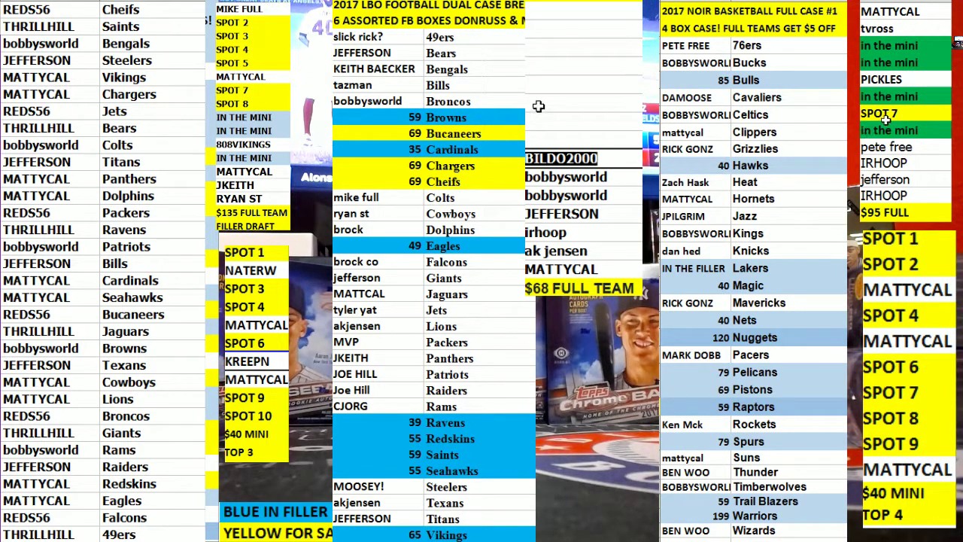
- Remove BILDO2000 from the list and enter it in the Vikings slot instead of 65
key("Delete")
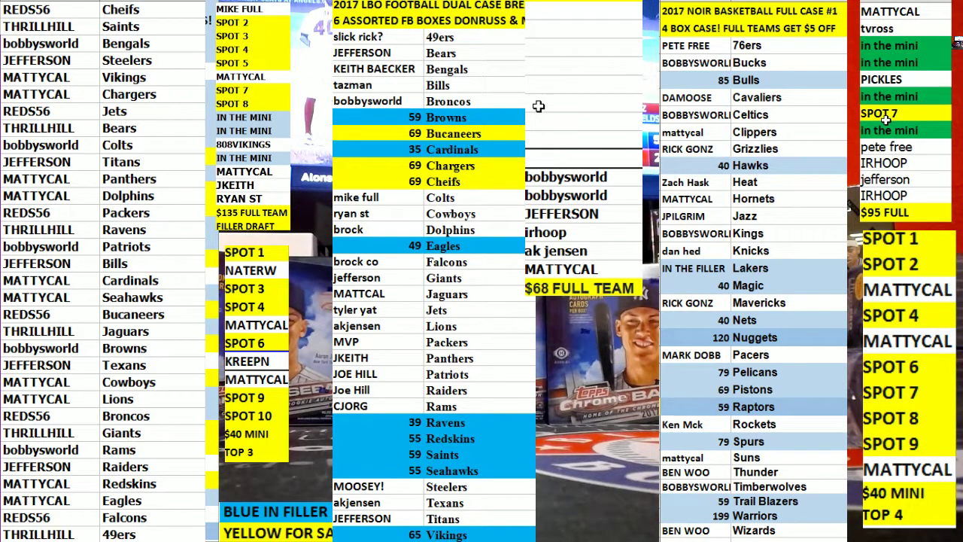
left_click(384, 312)
left_click(415, 531)
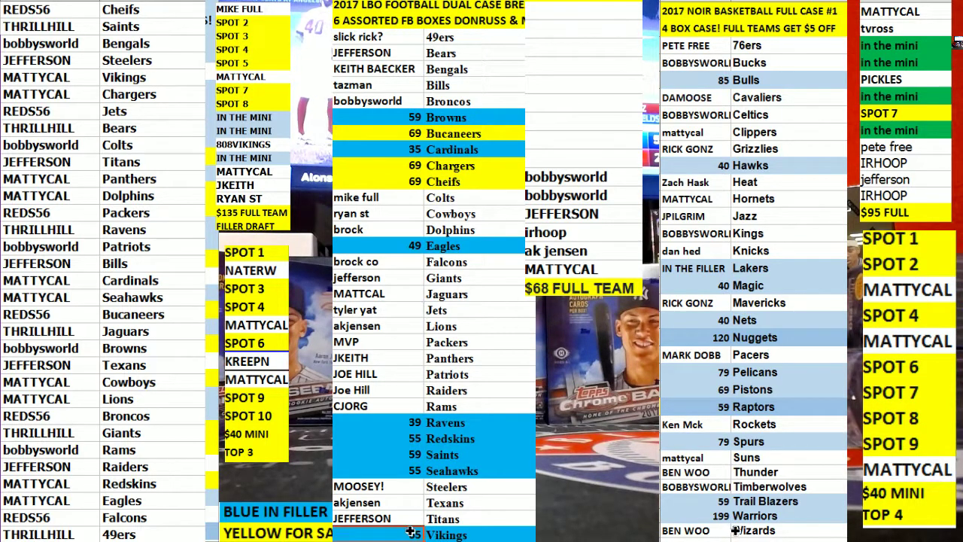
type("BILDO2000")
key("Return")
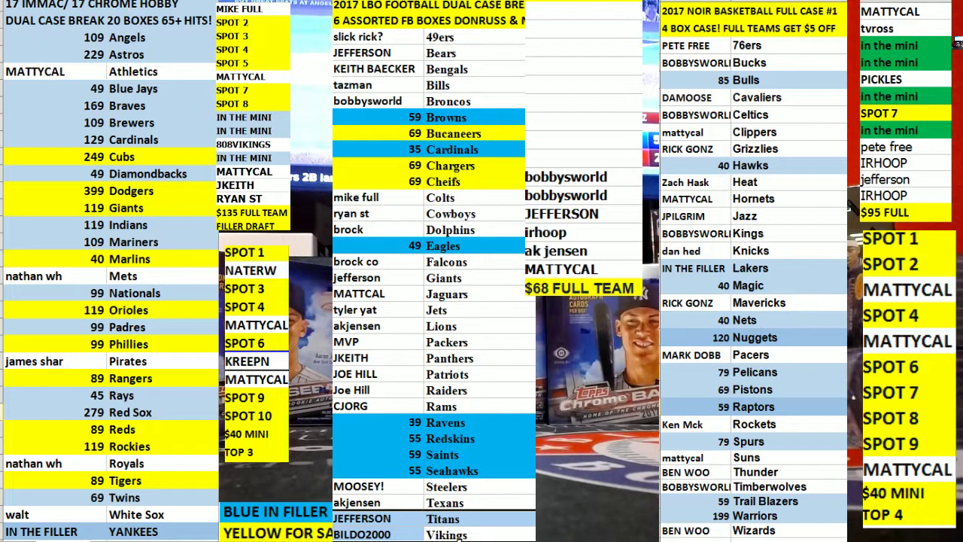
- Type the buyer's name over the SPOT 2 placeholder in the $135 full-team filler list
double_click(232, 22)
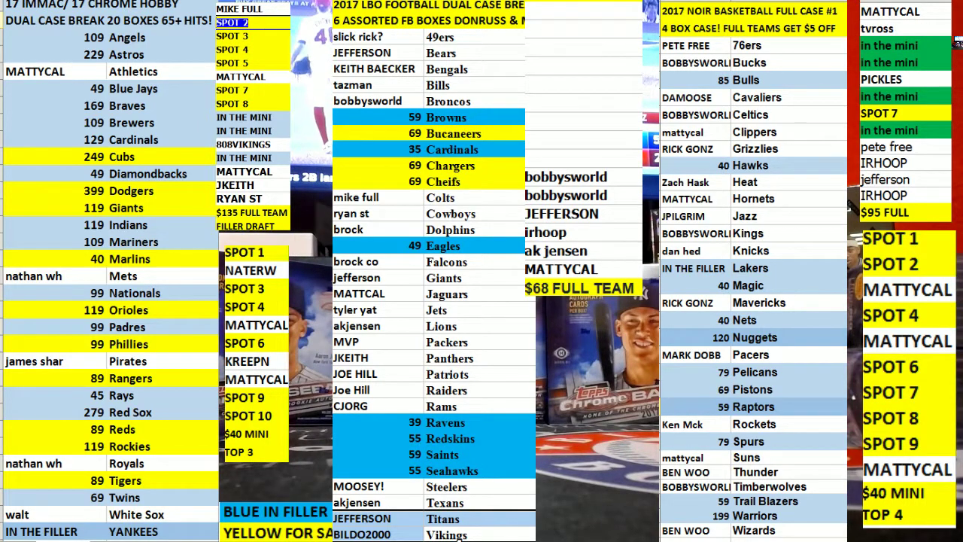
type("BRIAN")
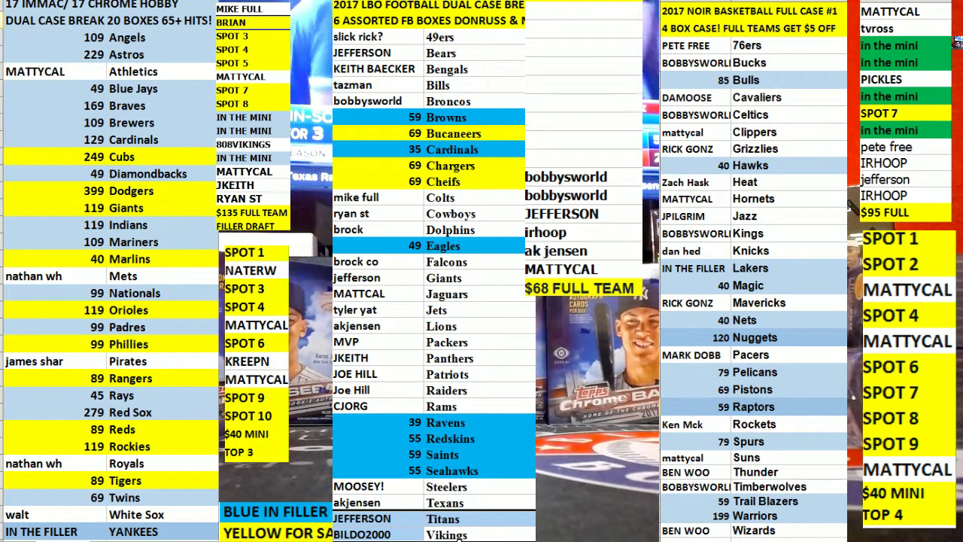
type("WI")
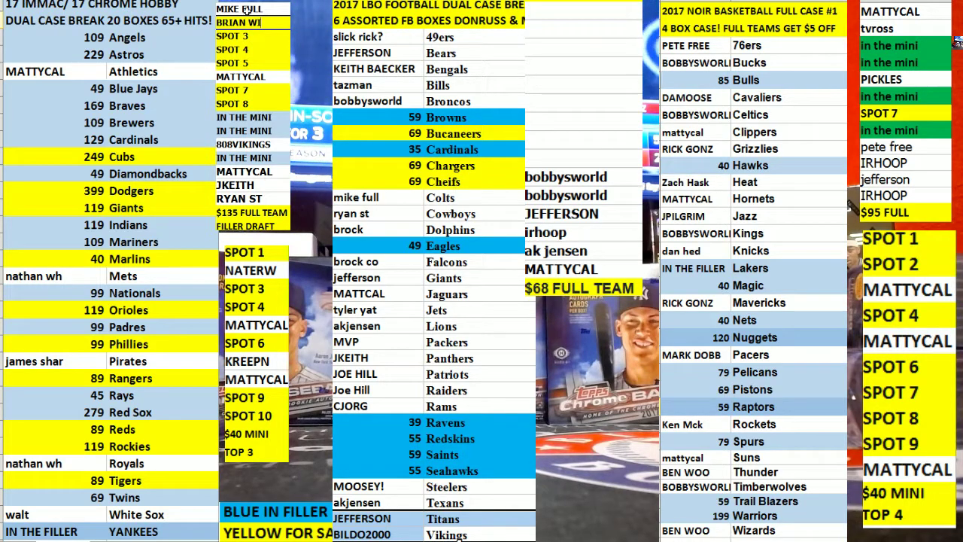
type("N")
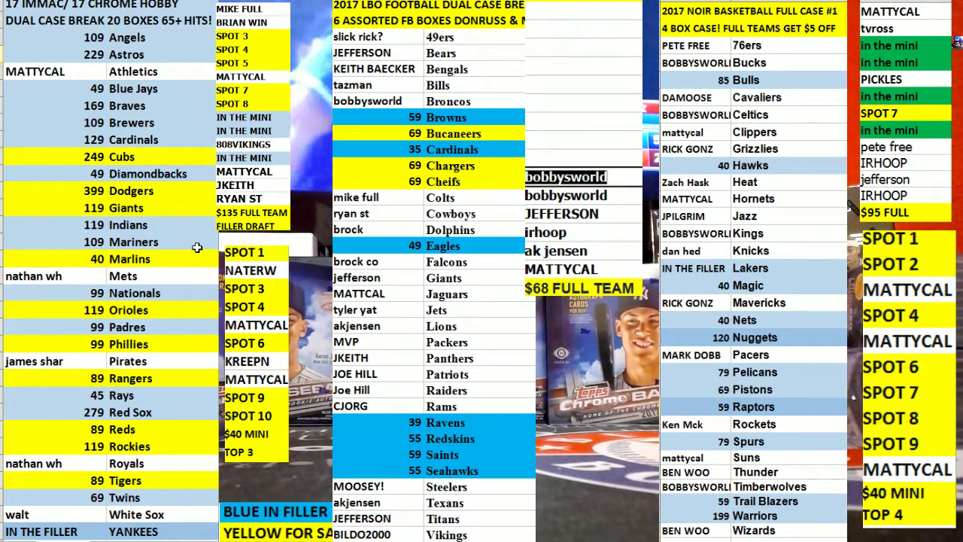
double_click(389, 456)
key("BackSpace")
key("BackSpace")
type("bobbysworld")
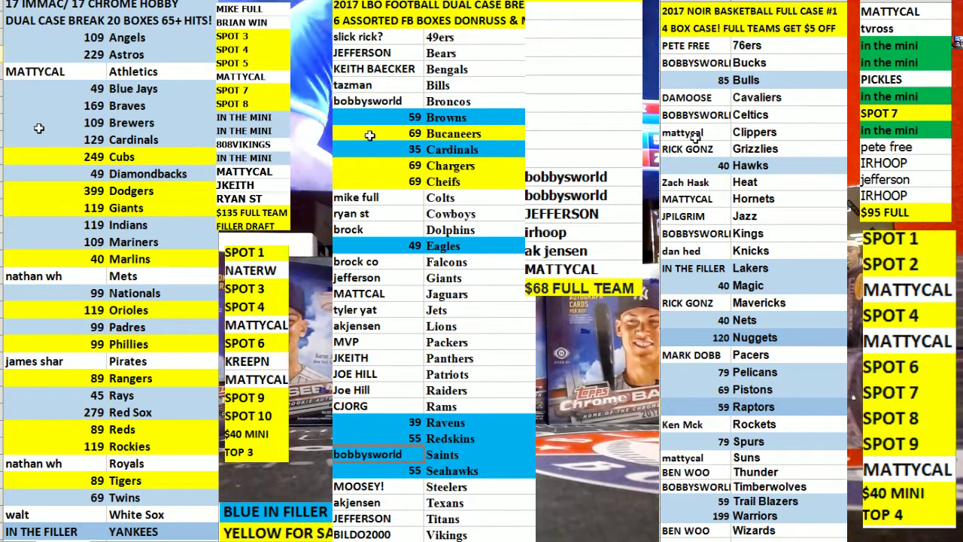
double_click(380, 121)
type("bobbysworld")
- Delete the two used entries from the randomized list, then select the next buyer name
left_click_drag(564, 195, 559, 176)
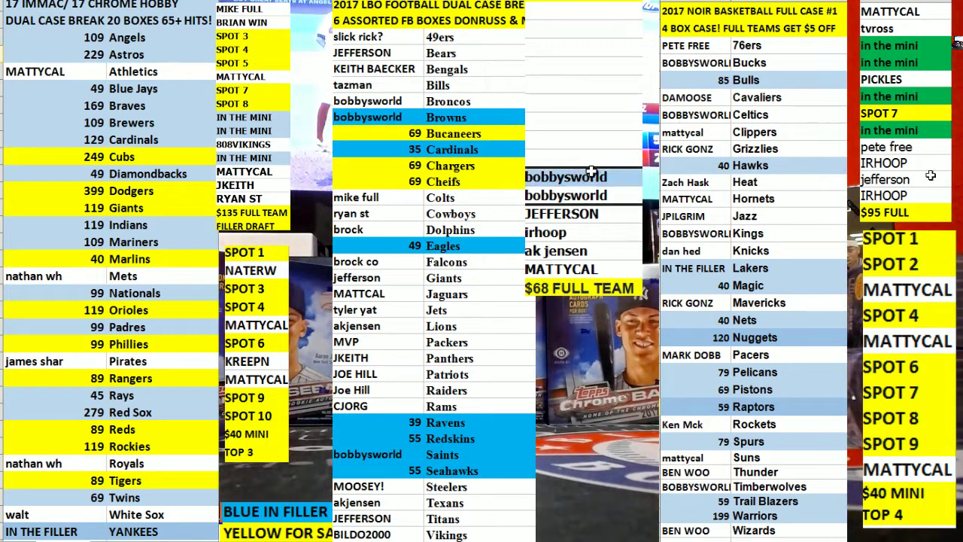
key("Delete")
left_click(390, 116)
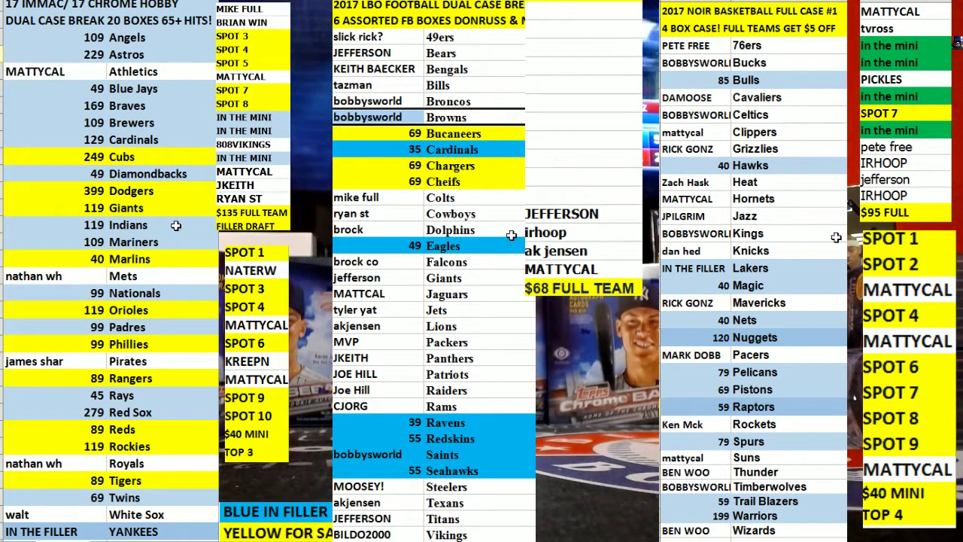
left_click(461, 414)
left_click(449, 455)
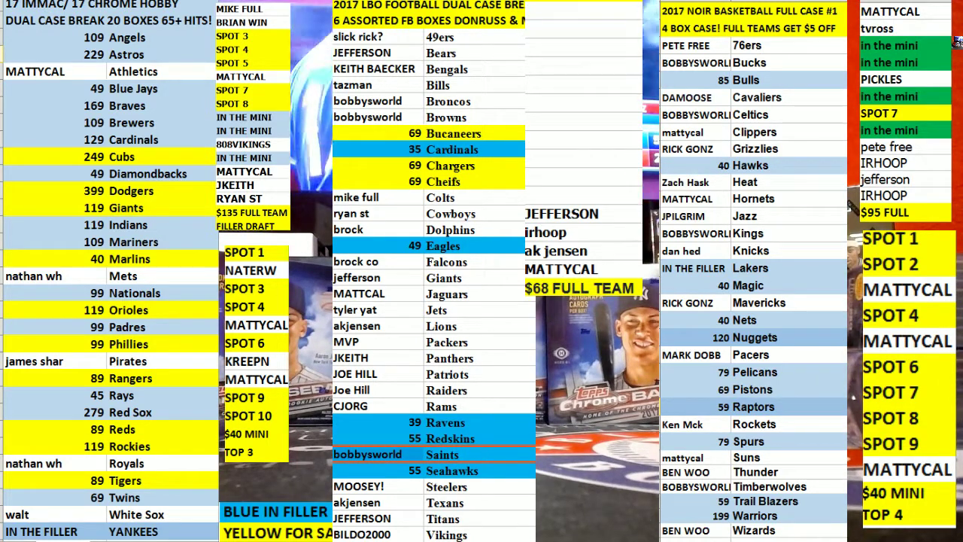
left_click(620, 216)
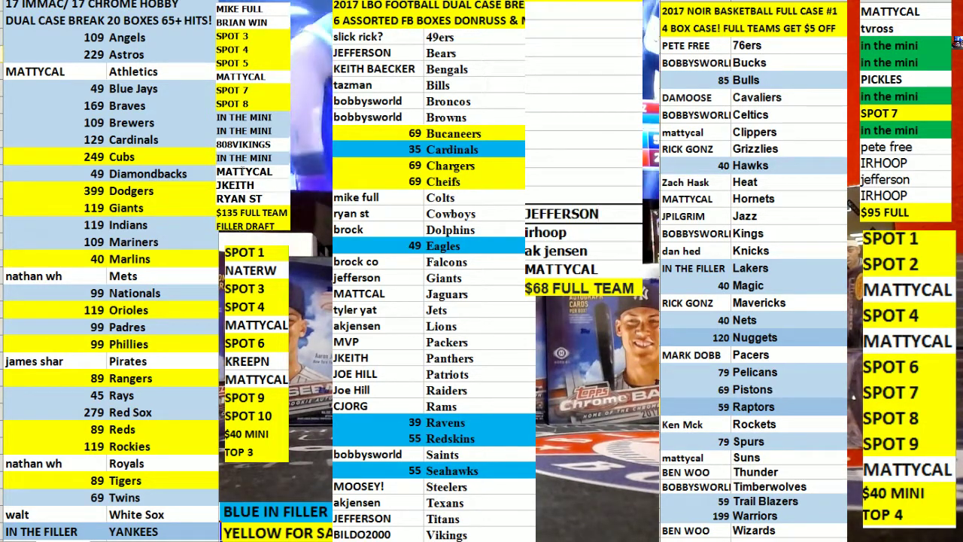
key("shift+Home")
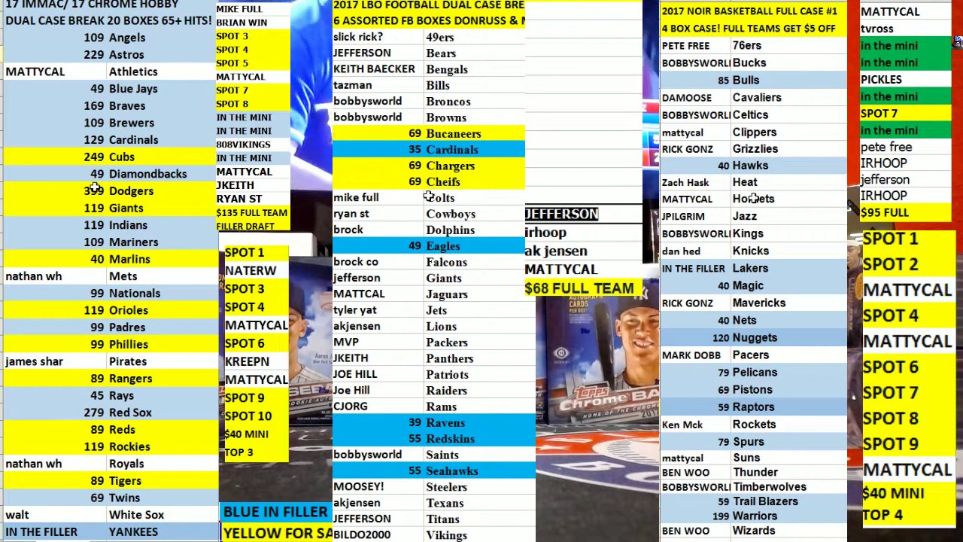
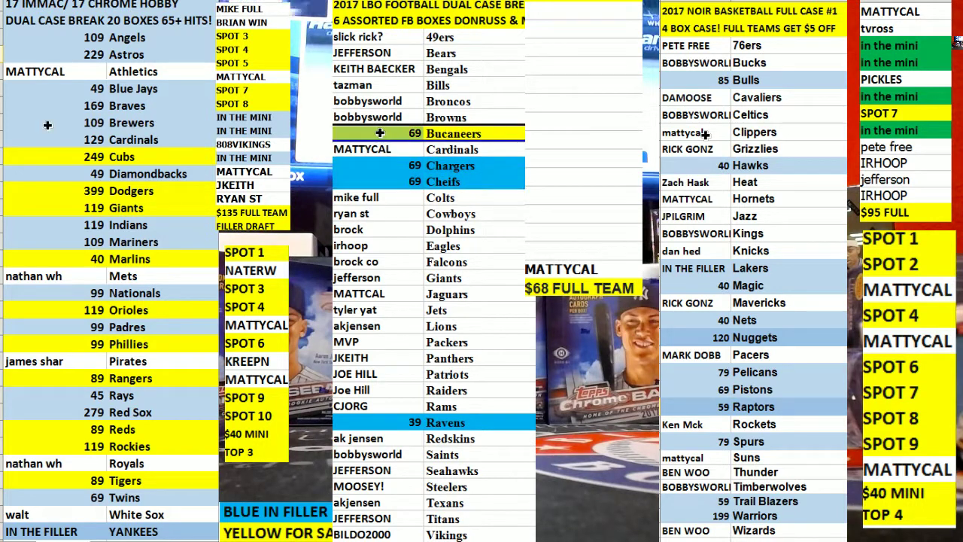
- Fill the 69 Bucaneers row blue and enter SPOT 1 as the new list's first cell
left_click(472, 128)
key("F4")
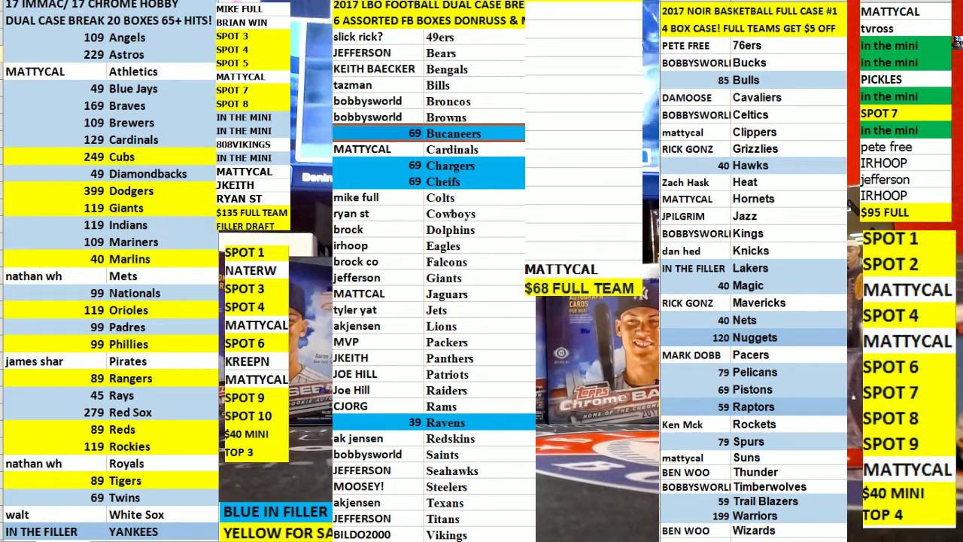
left_click(572, 10)
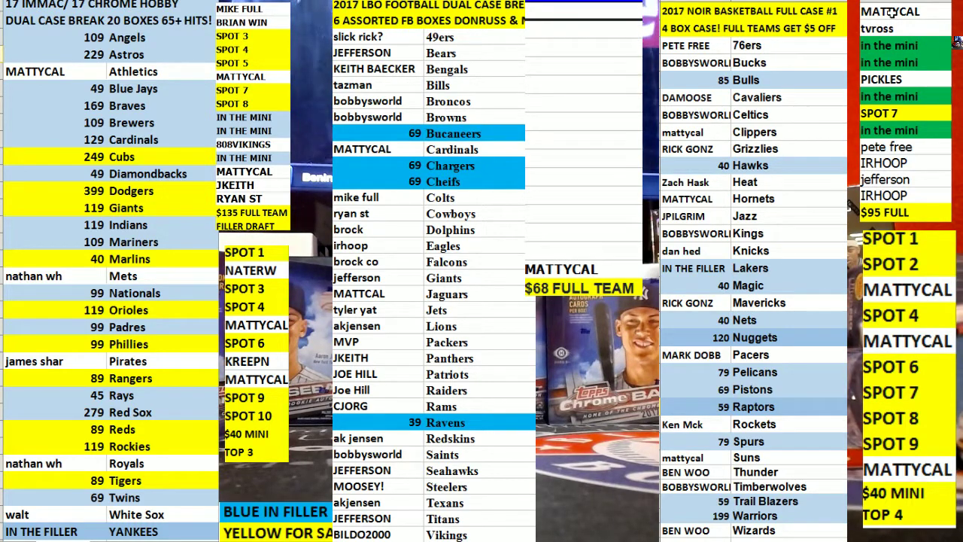
type("SPOT 1")
key("Return")
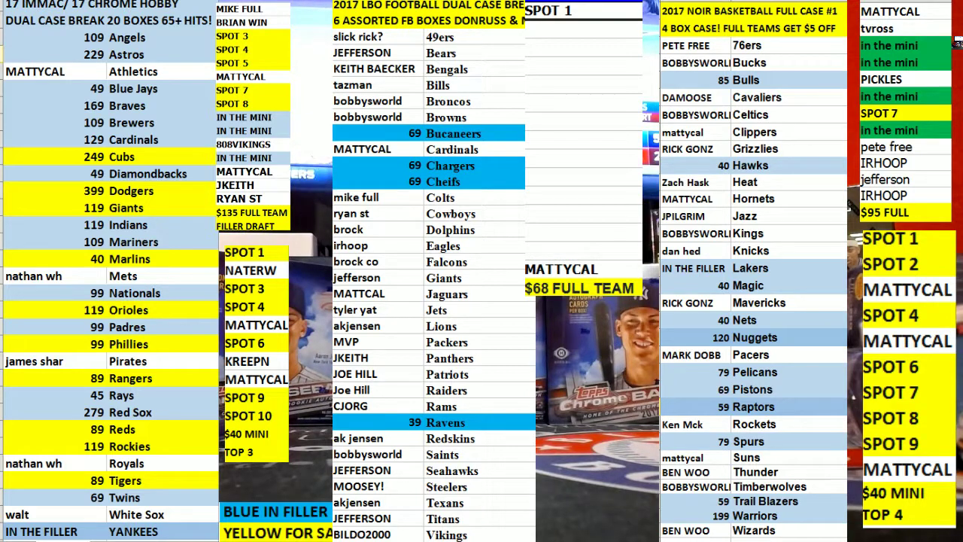
- Extend the list from SPOT 1 down to SPOT 10 and enter $24 TOP beneath it
left_click_drag(642, 19, 642, 185)
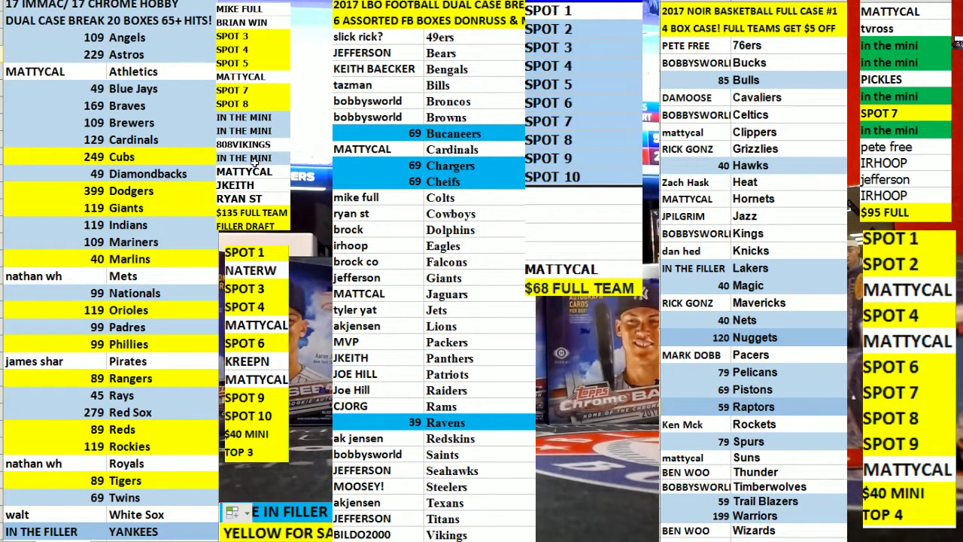
type("$24")
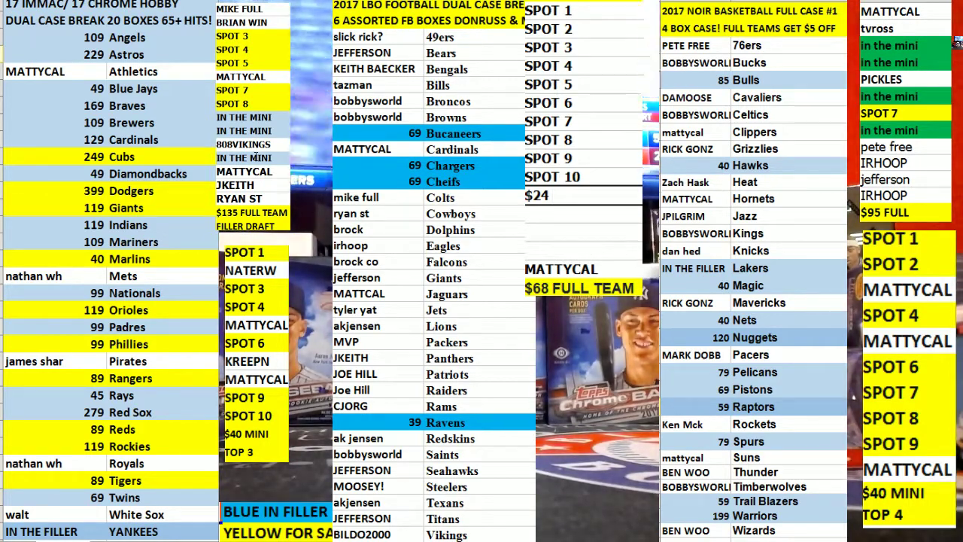
type(" TOP")
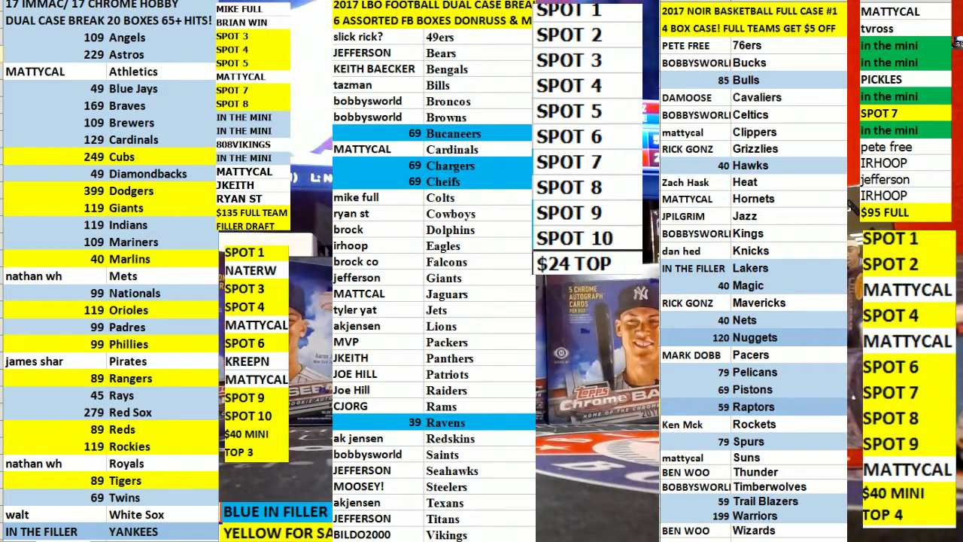
- Select SPOT 1 through SPOT 9 for yellow fill and replace SPOT 3 with the buyer's name
left_click_drag(635, 15, 628, 263)
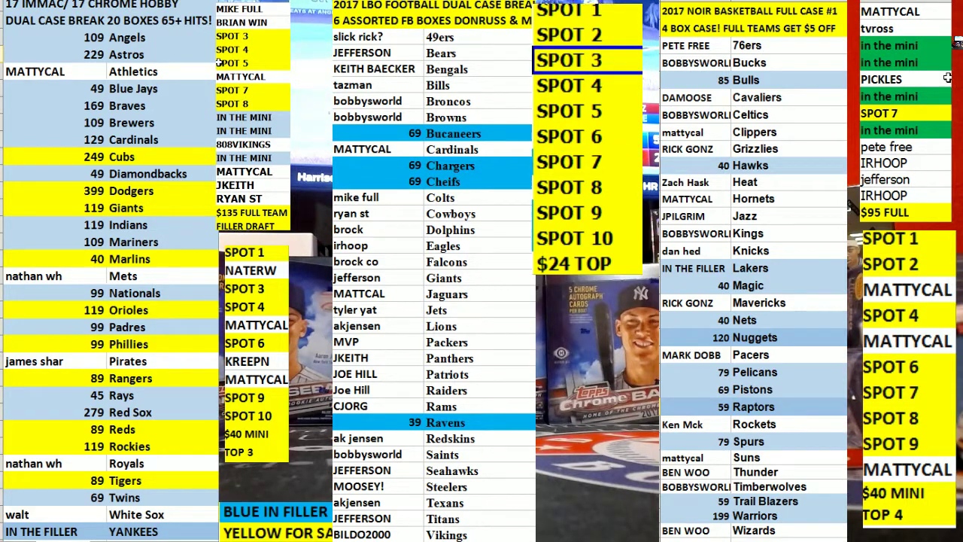
key("F2")
key("BackSpace")
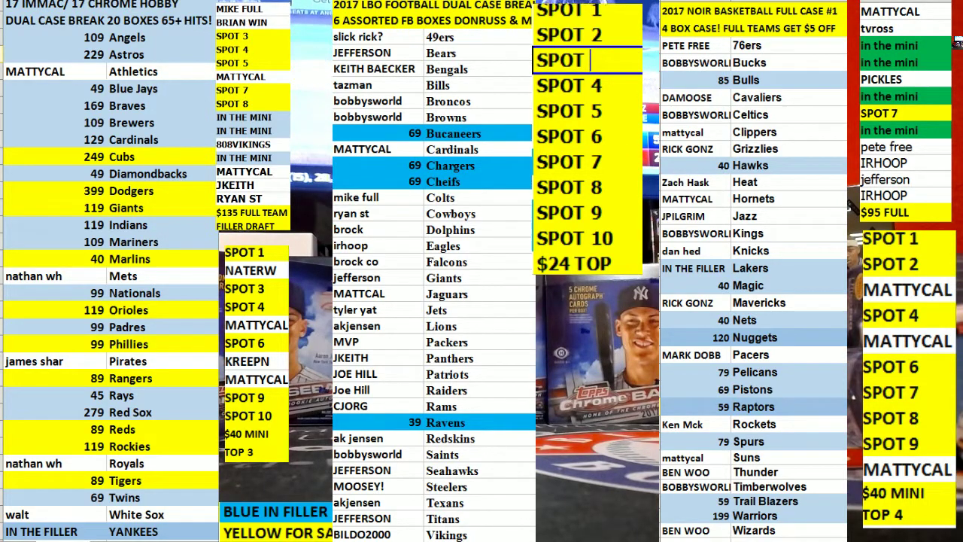
key("BackSpace")
key("BackSpace")
key("BackSpace")
key("BackSpace")
key("BackSpace")
type("matty")
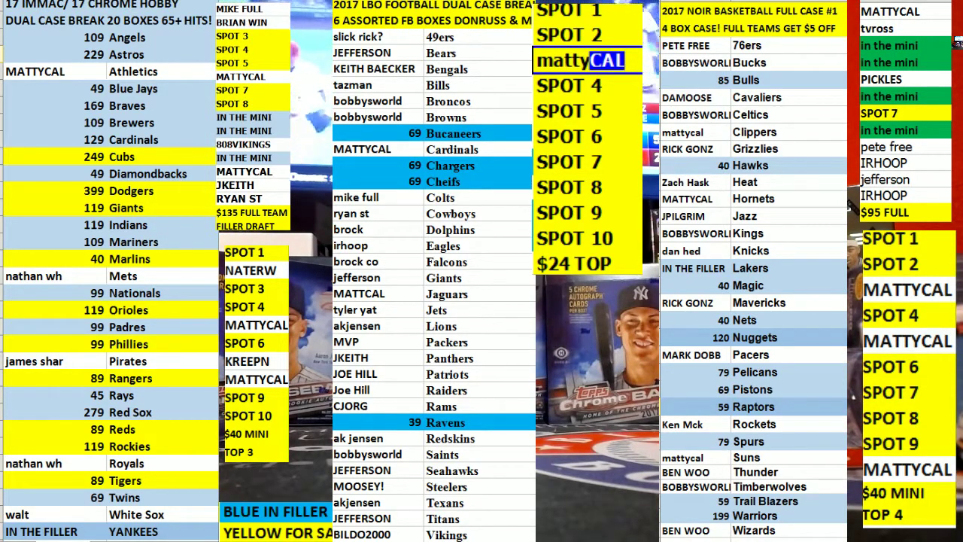
key("Return")
- Put the same buyer's name in SPOT 7, then zoom the sheet out
key("Down")
key("Down")
key("Down")
key("F2")
key("shift+Home")
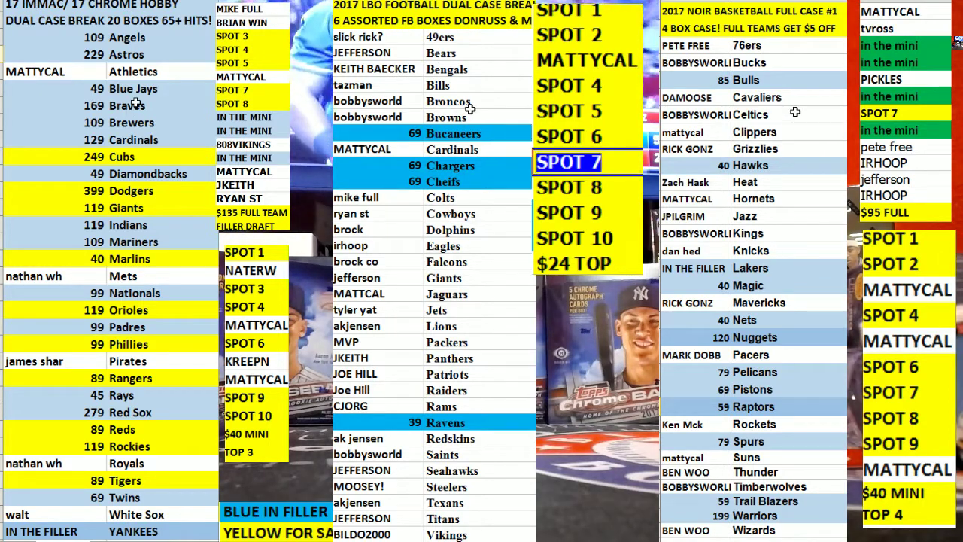
type("m")
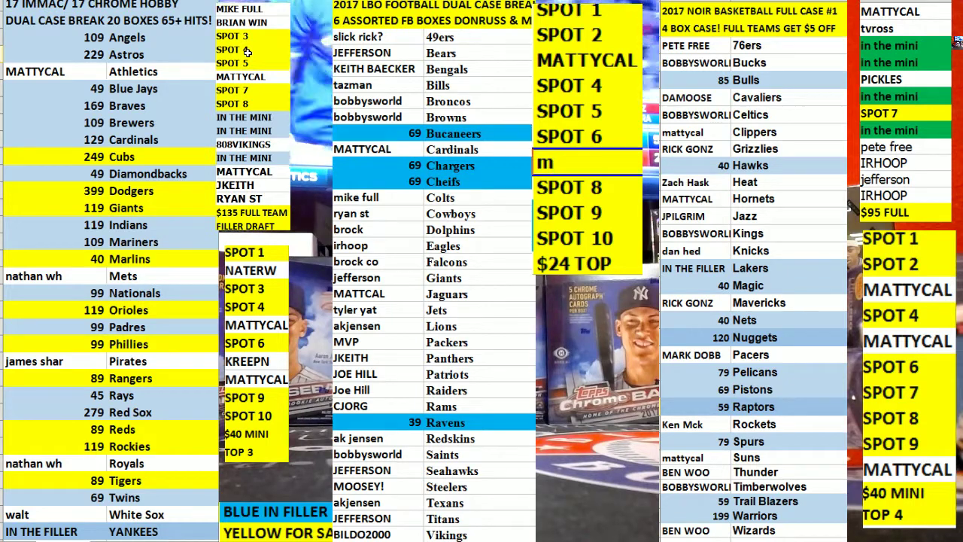
type("attycal")
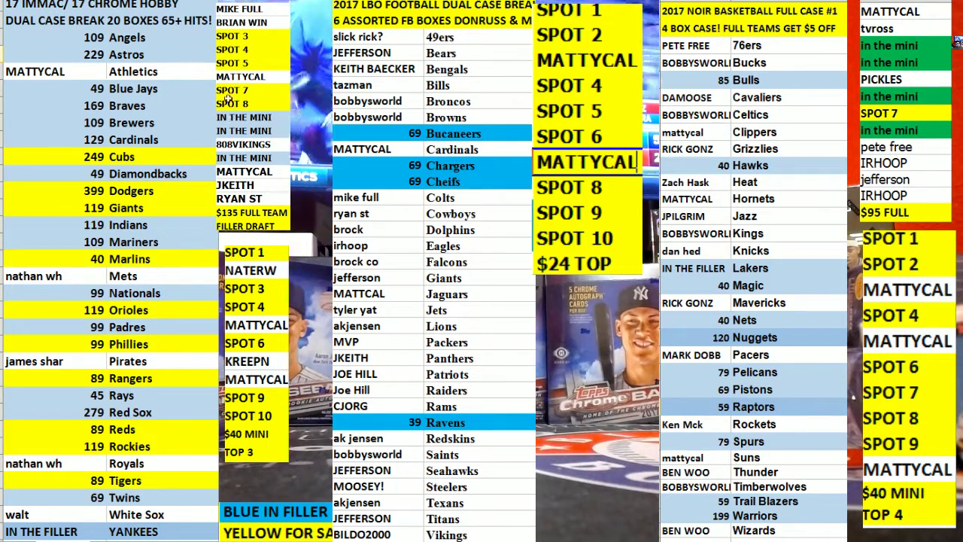
key("Up")
key("Up")
key("Up")
key("Up")
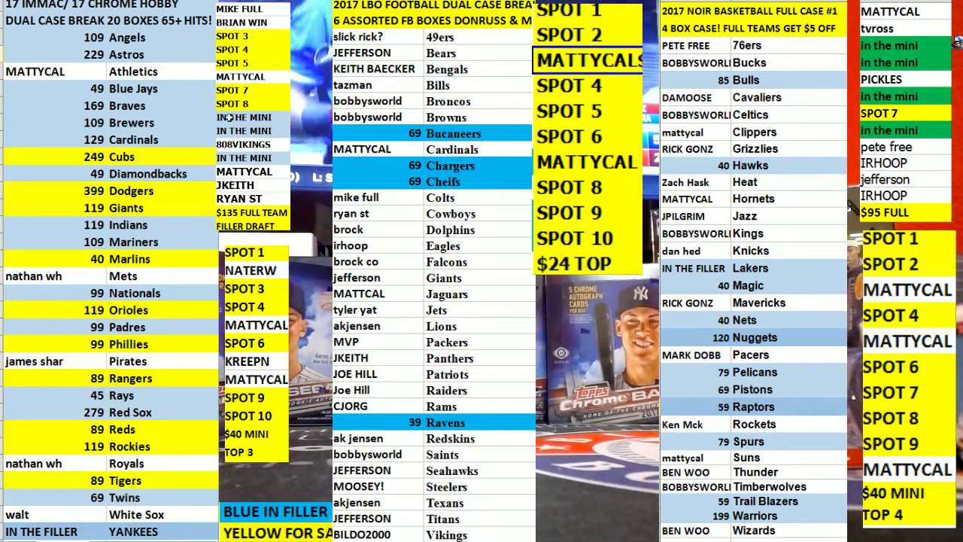
key("Down")
key("Down")
key("Down")
key("Down")
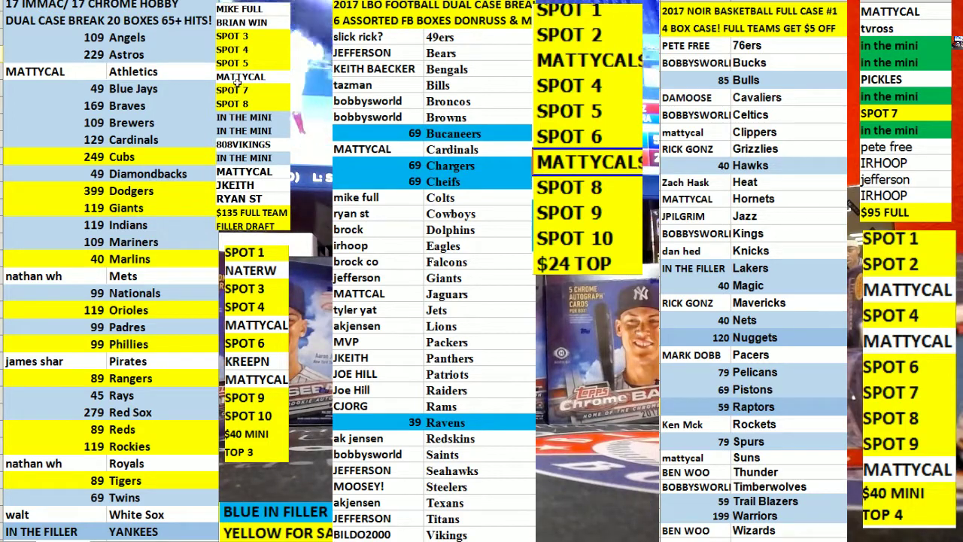
key("Up")
key("Up")
key("Up")
key("Up")
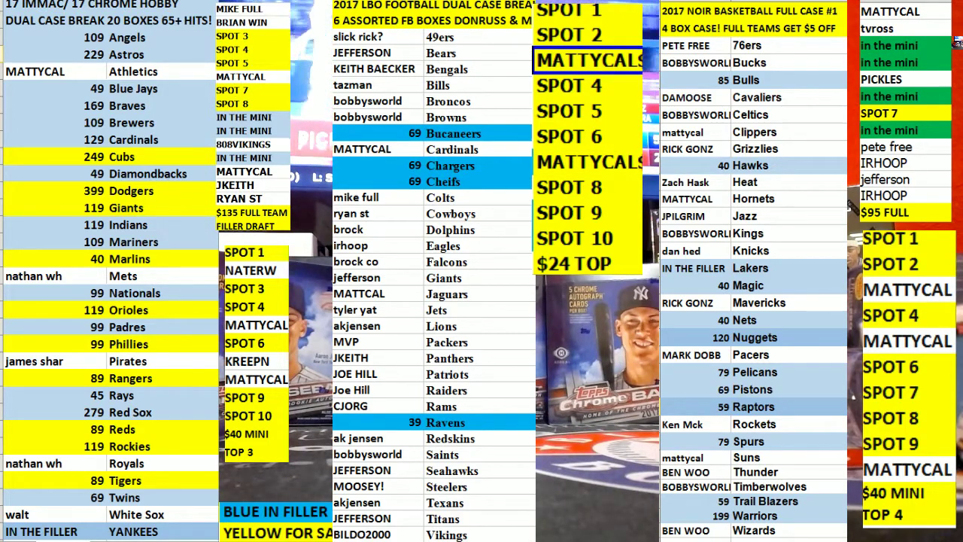
key("Down")
key("Down")
key("Down")
key("Down")
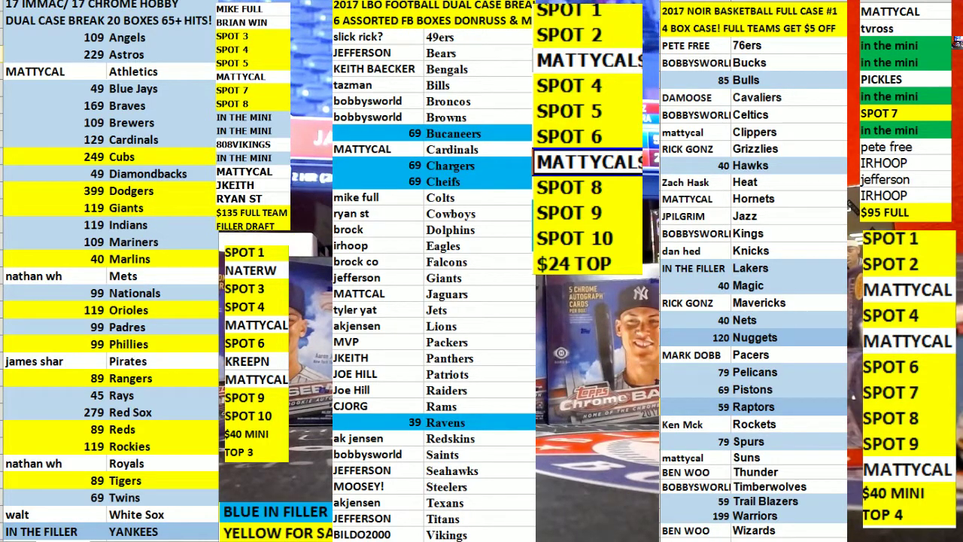
key("ctrl+minus")
key("ctrl+minus")
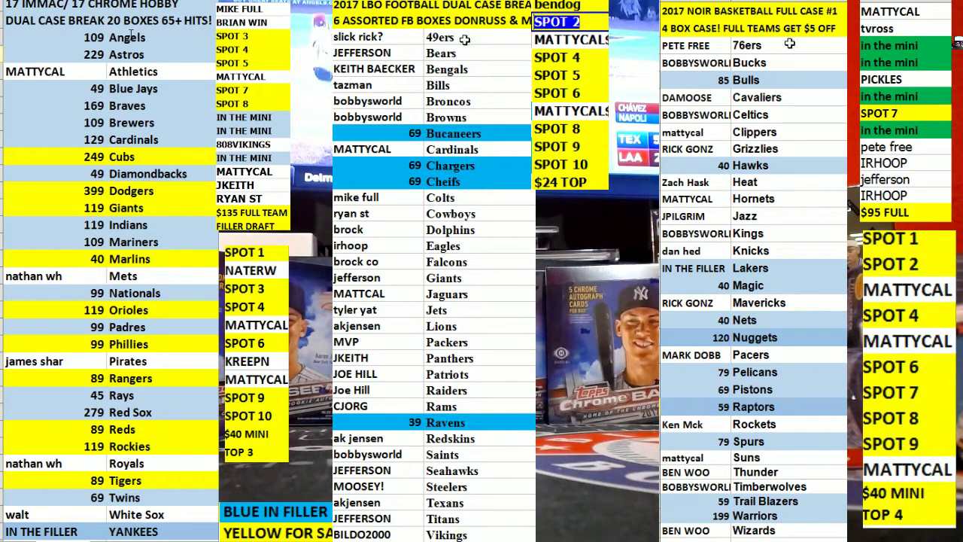
- Paste a buyer's name into SPOT 2 and SPOT 4 of the $24 TOP list
type("bendog")
left_click(572, 57)
type("bendog")
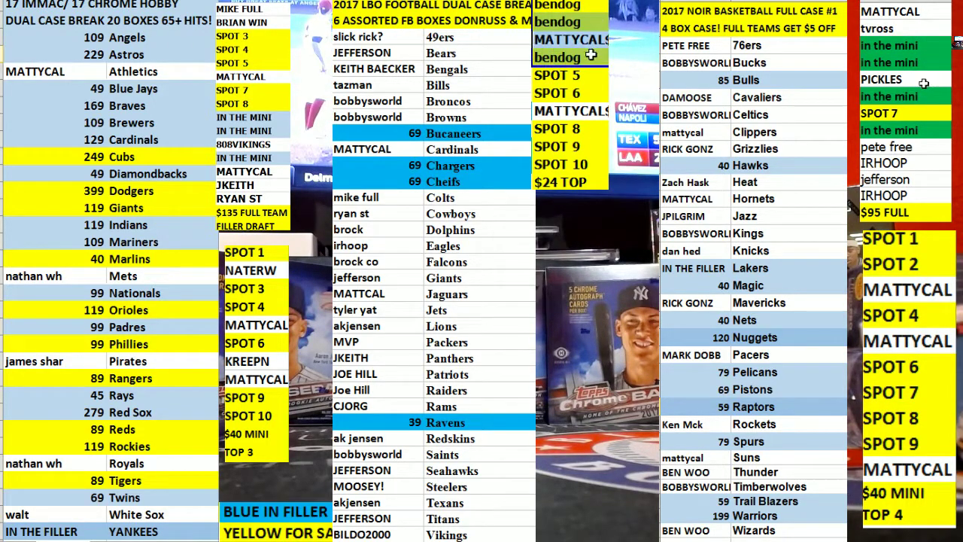
left_click_drag(591, 55, 572, 4)
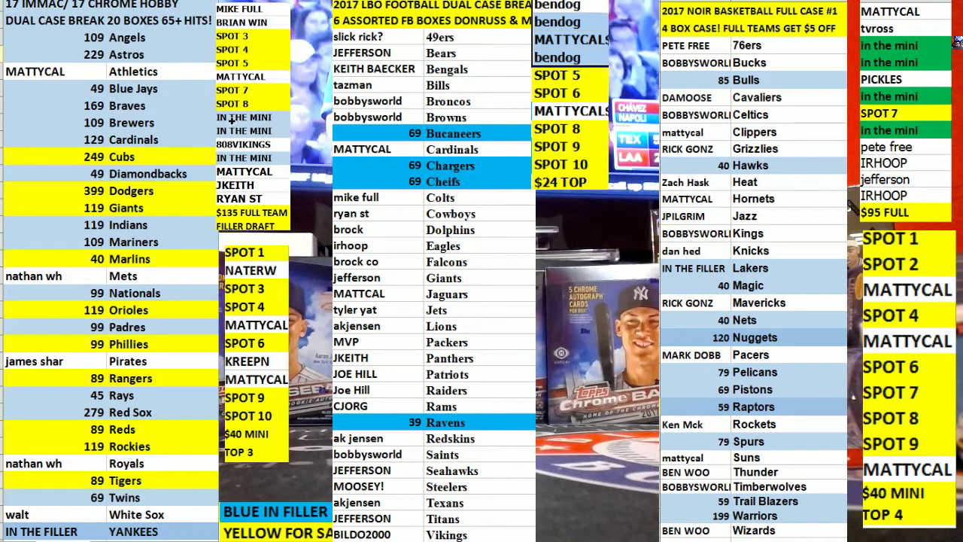
- Enter another buyer's name with a $ paid mark in SPOT 8, and append $ to the second entry
double_click(557, 129)
type("kreepn$")
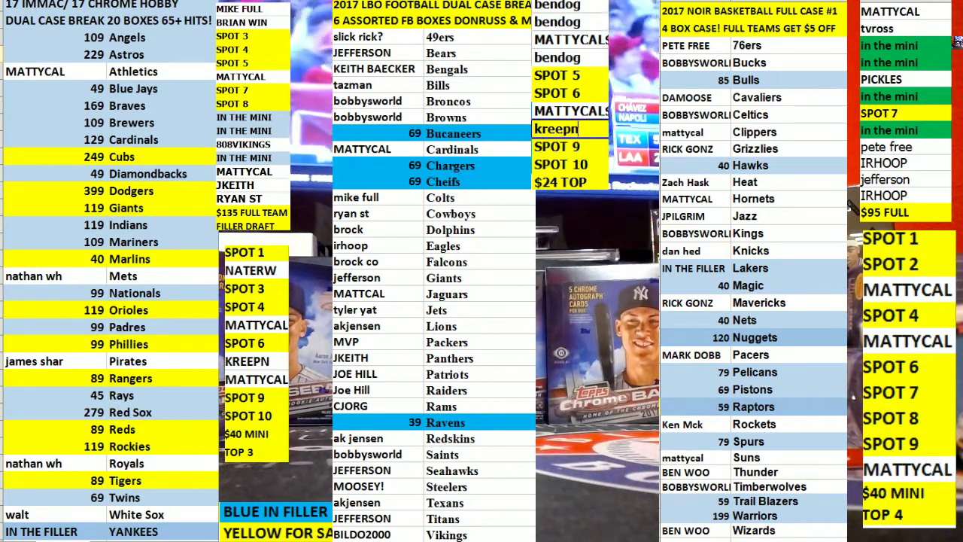
double_click(572, 22)
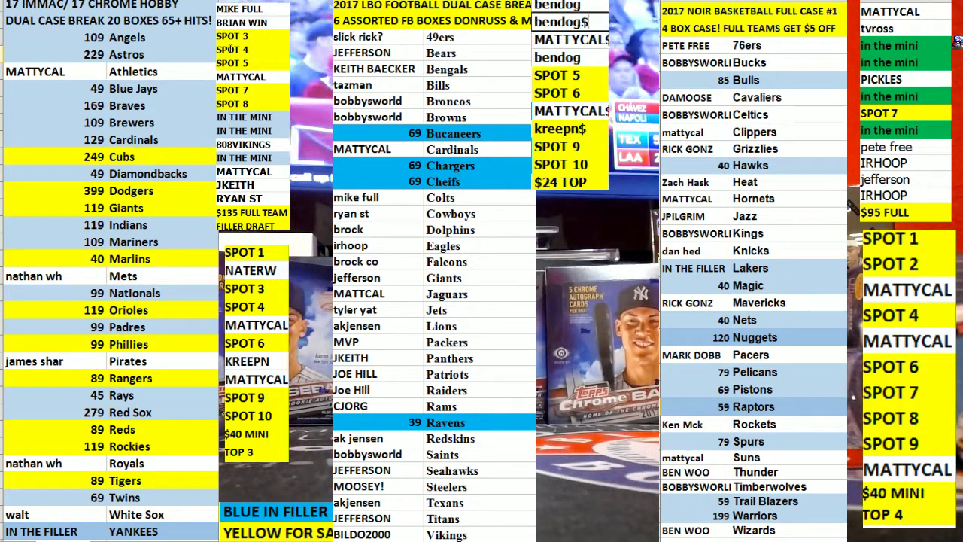
type("$")
key("Return")
key("Down")
key("Down")
key("Down")
key("Down")
key("Down")
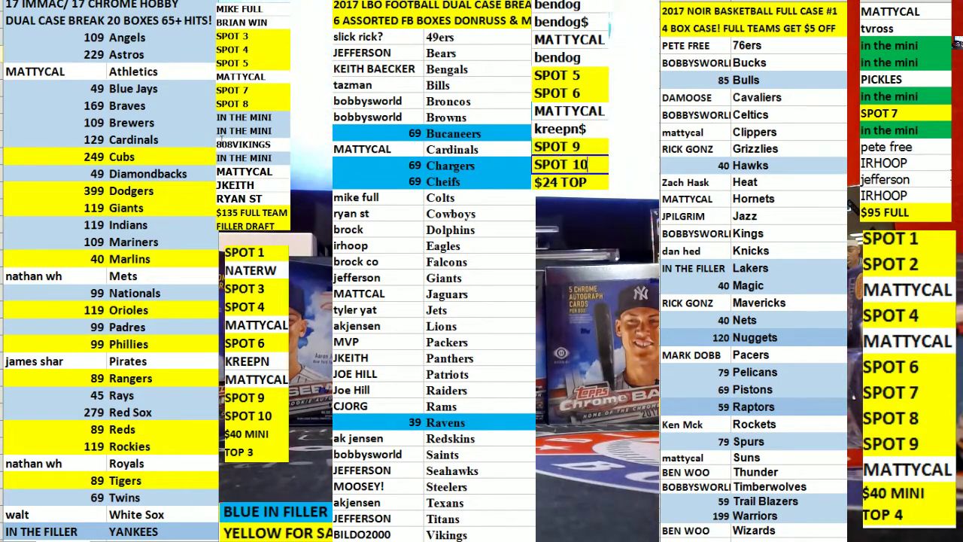
- Replace the SPOT 10 placeholder with the buyer's name
double_click(560, 164)
type("jefferson")
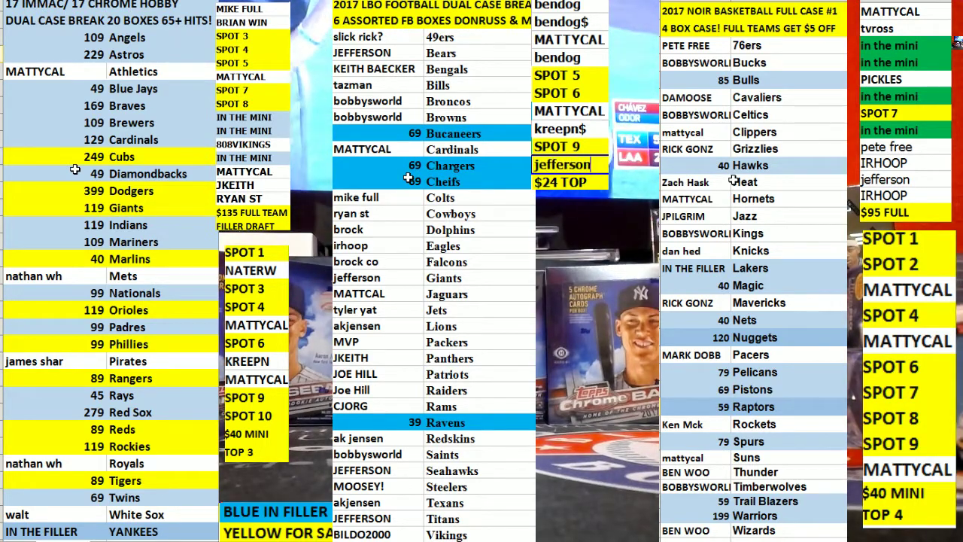
key("Return")
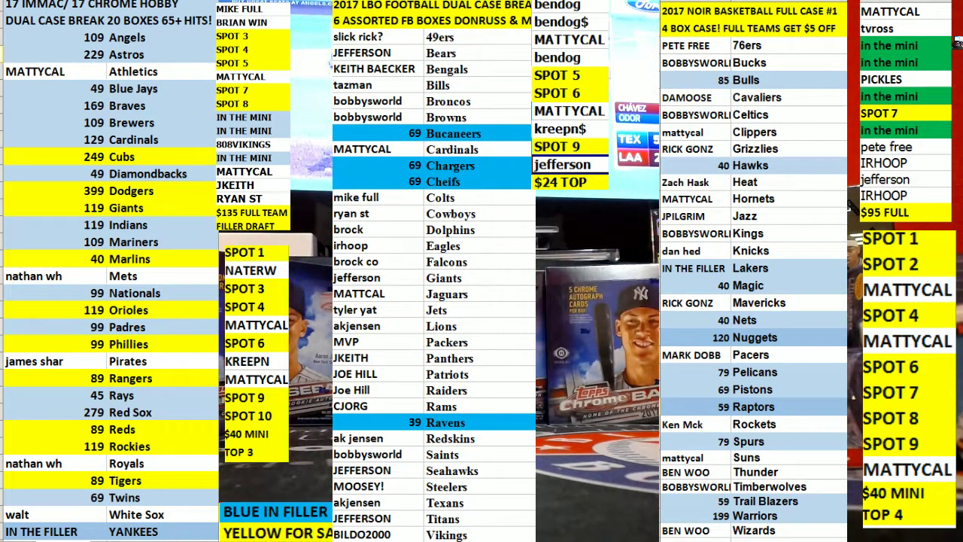
- Enter one buyer's name in SPOT 5 and another in SPOT 6, fixing a typo in the second
left_click(557, 75)
double_click(557, 75)
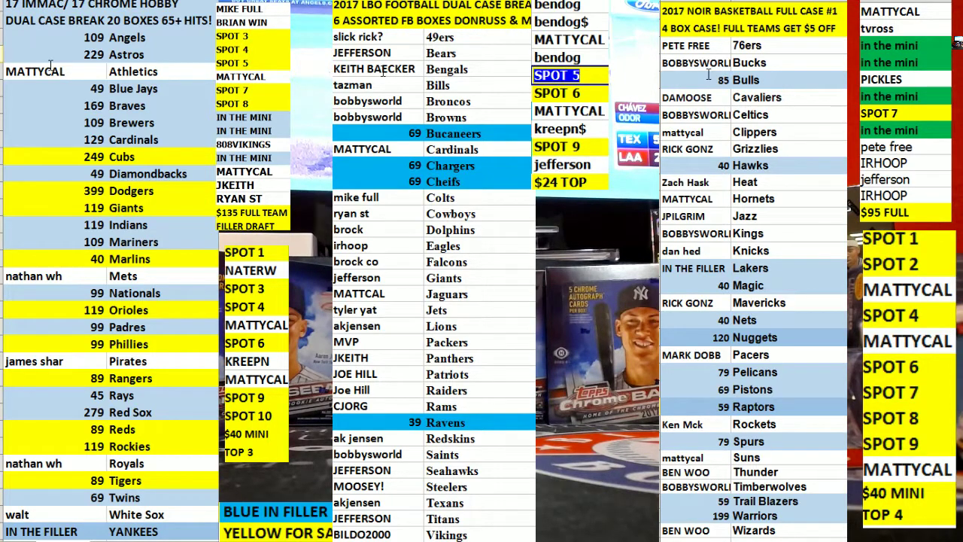
type("nater w")
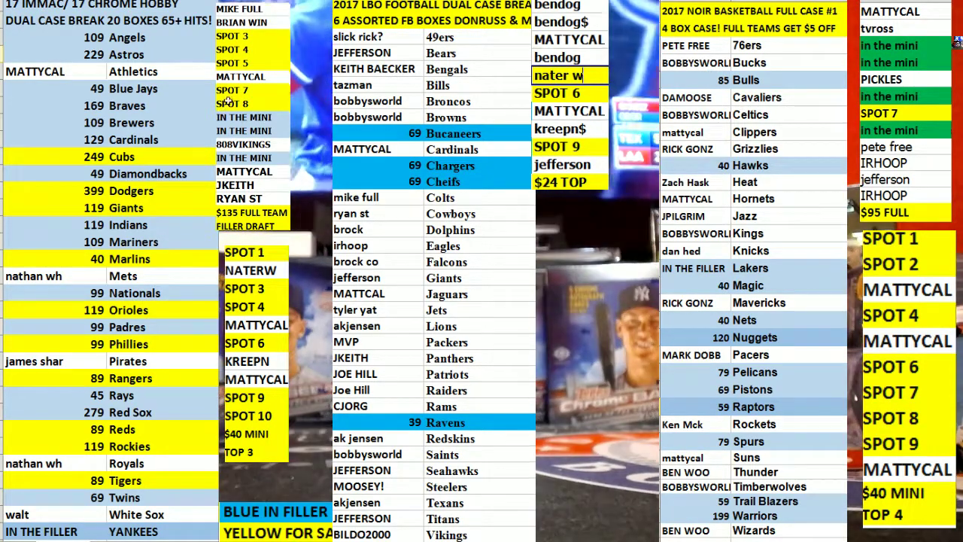
key("Return")
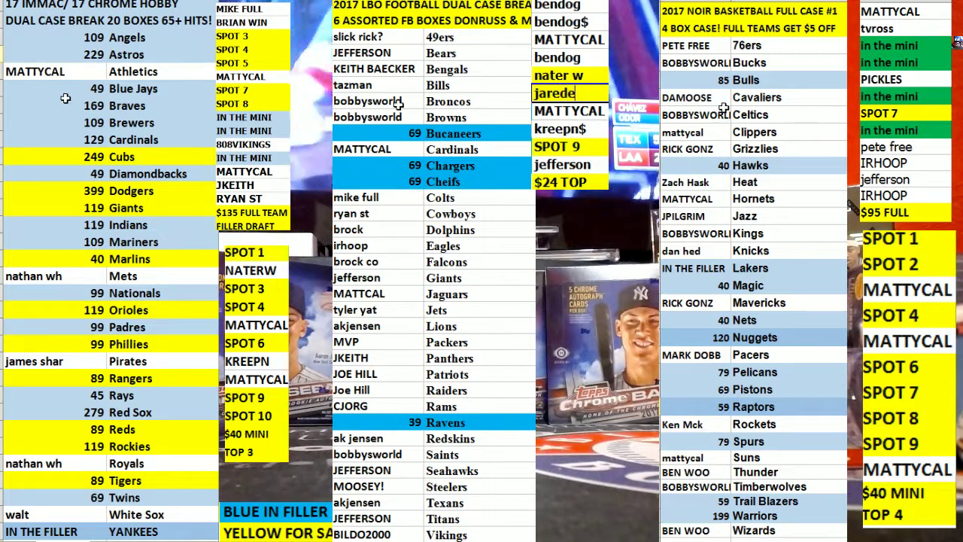
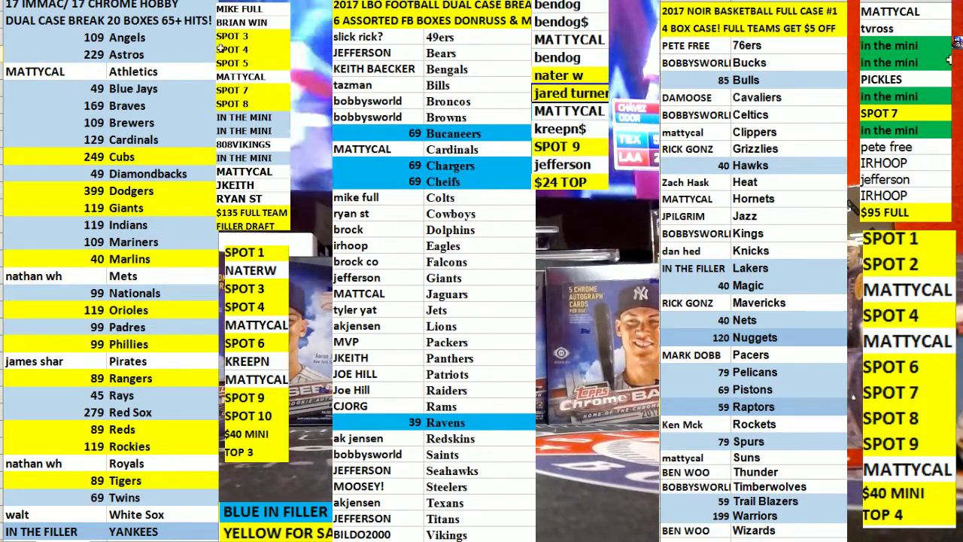
key("Return")
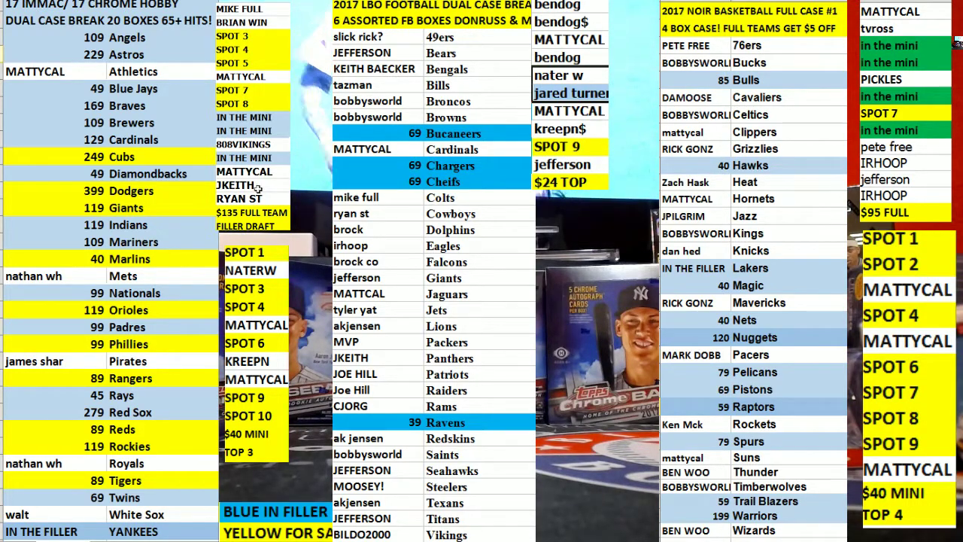
- Replace the SPOT 9 placeholder with the buyer's name, completing all ten spots
left_click(557, 147)
double_click(556, 147)
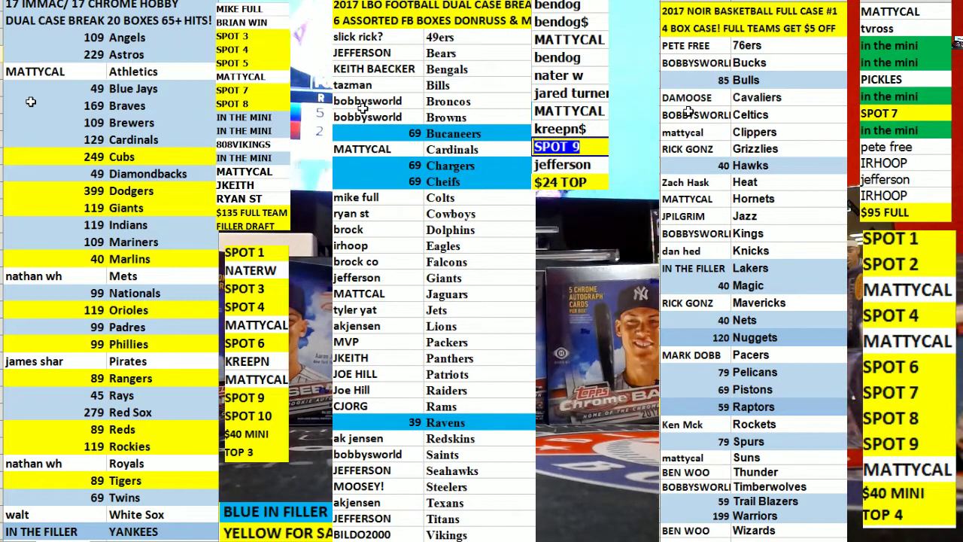
type("h")
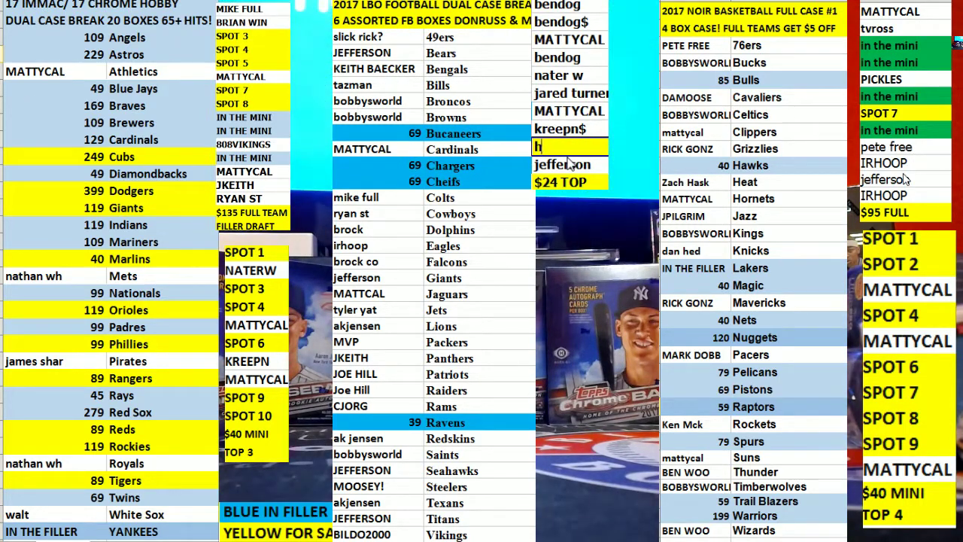
type("irhoop")
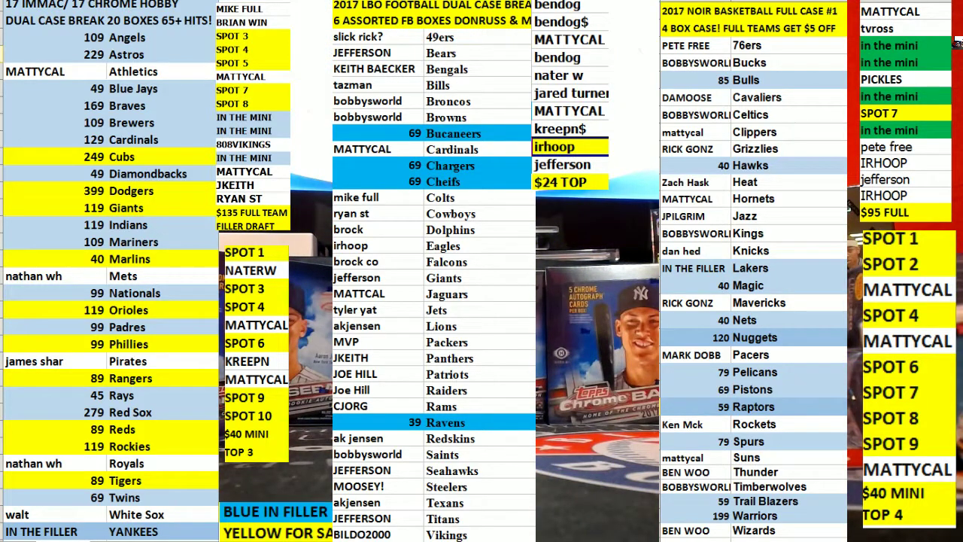
key("Return")
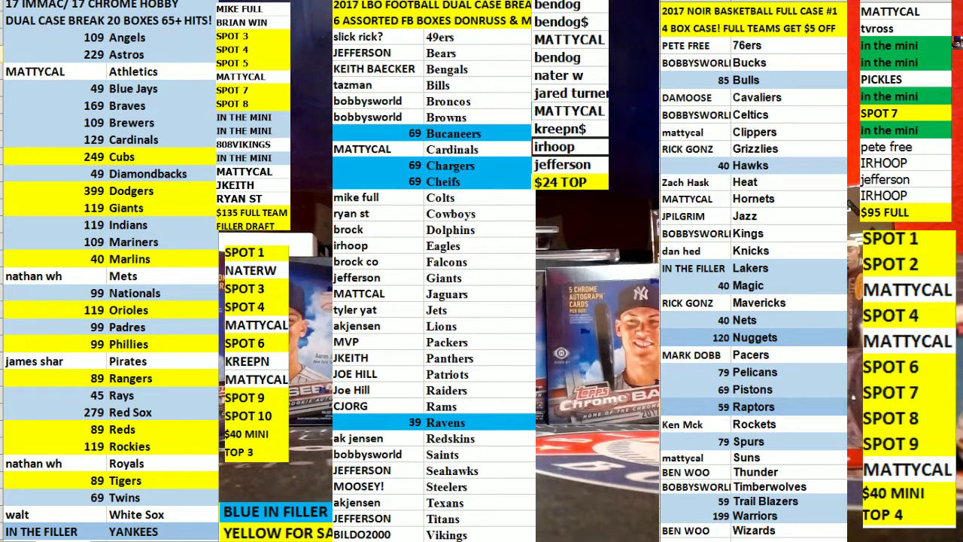
- Enter a buyer's name in SPOT 7 of the red list
left_click(915, 113)
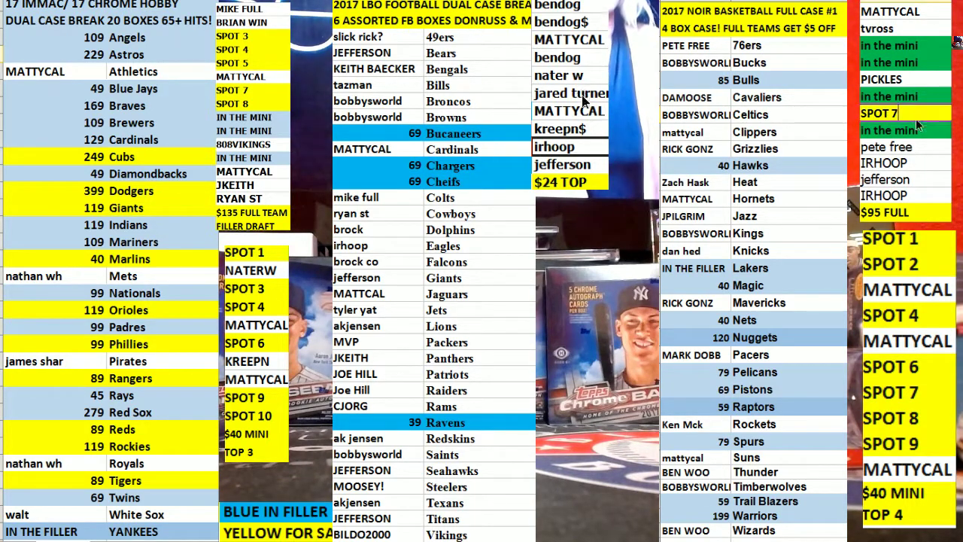
type("tvross")
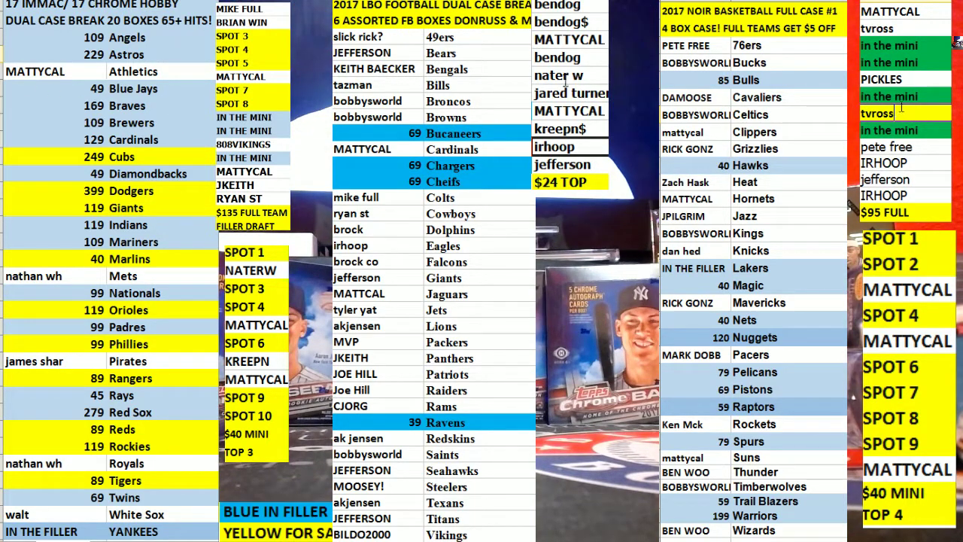
key("Return")
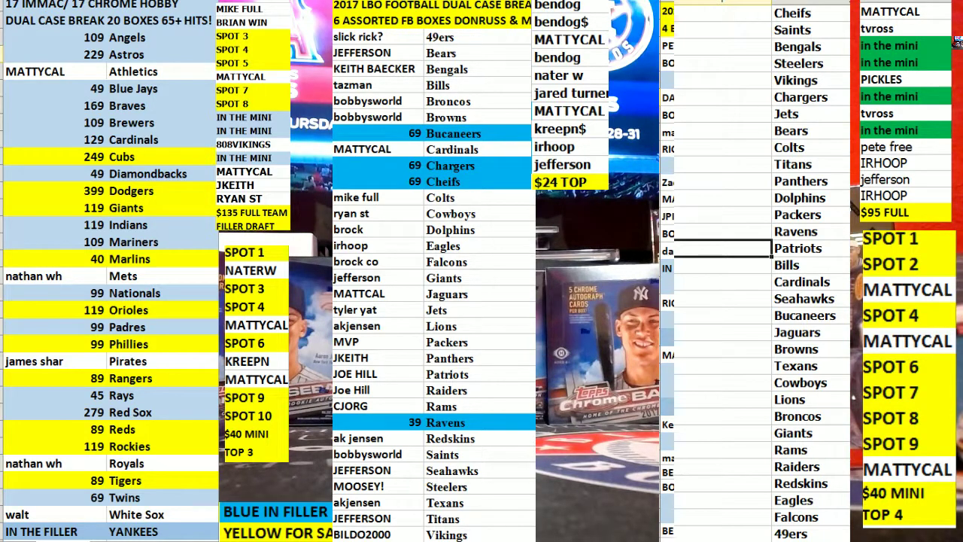
- Remove the $ paid mark from the SPOT 2 and SPOT 8 names in the $24 TOP list
double_click(581, 22)
key("BackSpace")
key("Return")
key("Down")
key("Down")
key("Down")
key("Down")
key("Down")
key("F2")
key("BackSpace")
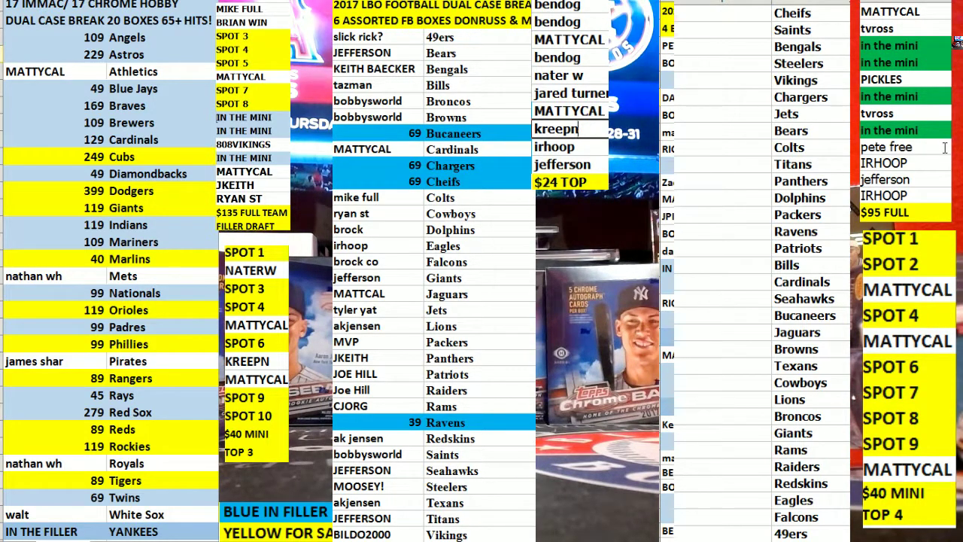